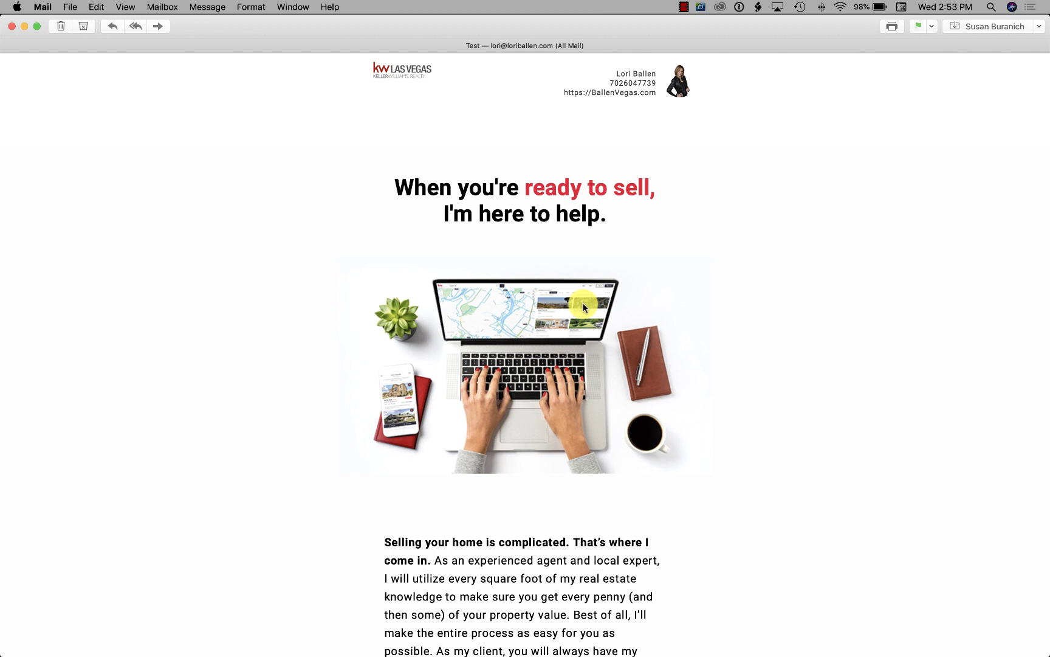
# Step: Zoom the Test email, then scroll through its sections down to the signature and Download My App button
pyautogui.press('super+plus')
pyautogui.press('super+minus')
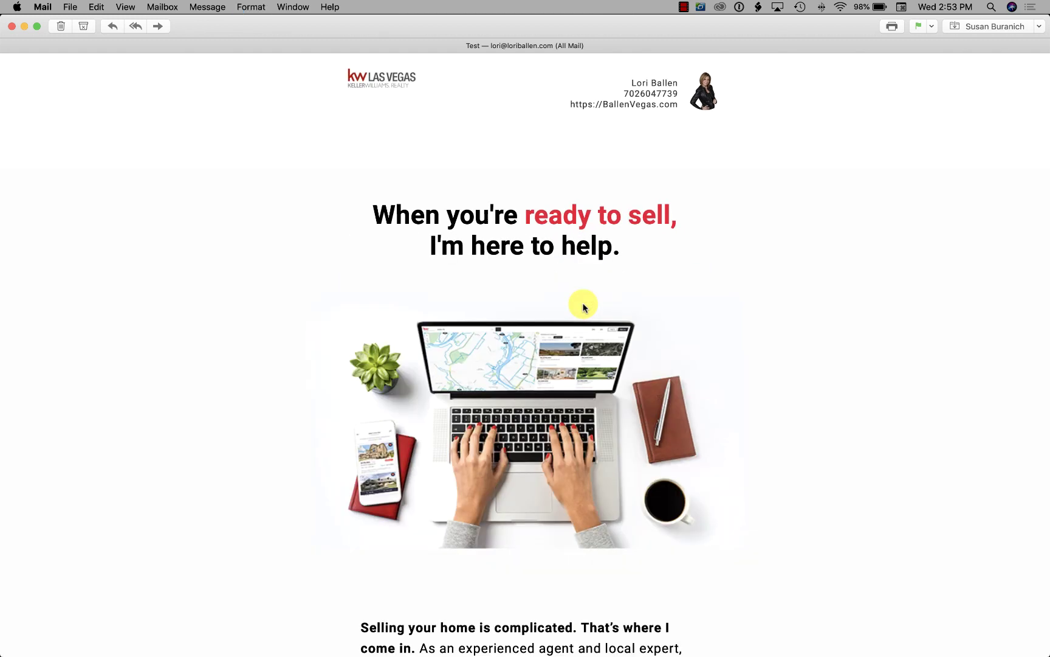
pyautogui.scroll(-1, 429, 216)
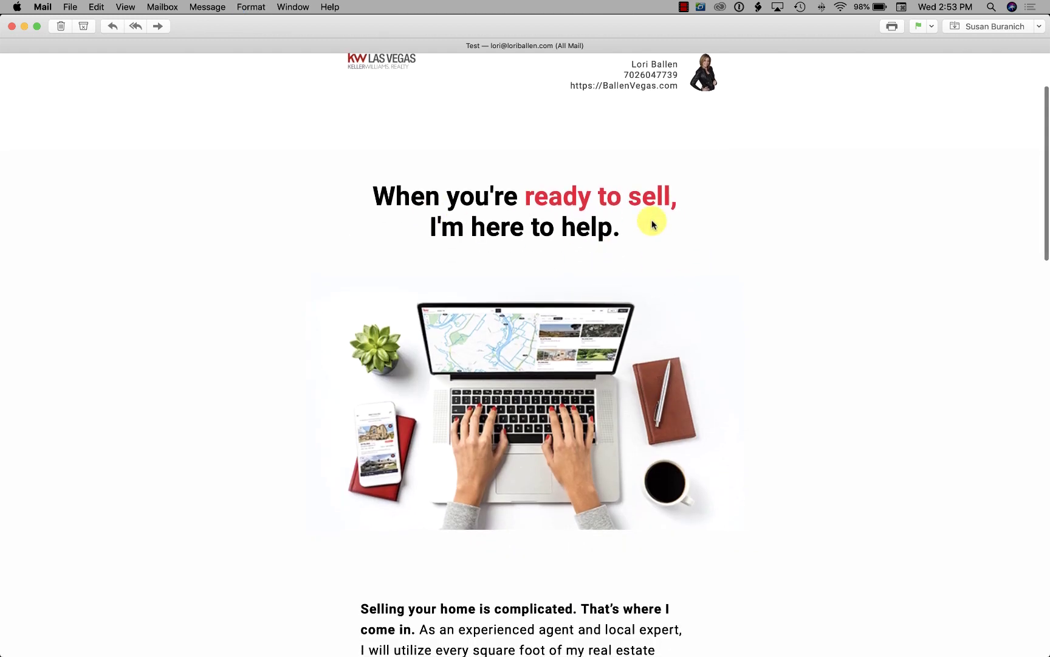
pyautogui.scroll(-5, 652, 220)
pyautogui.scroll(-5, 652, 224)
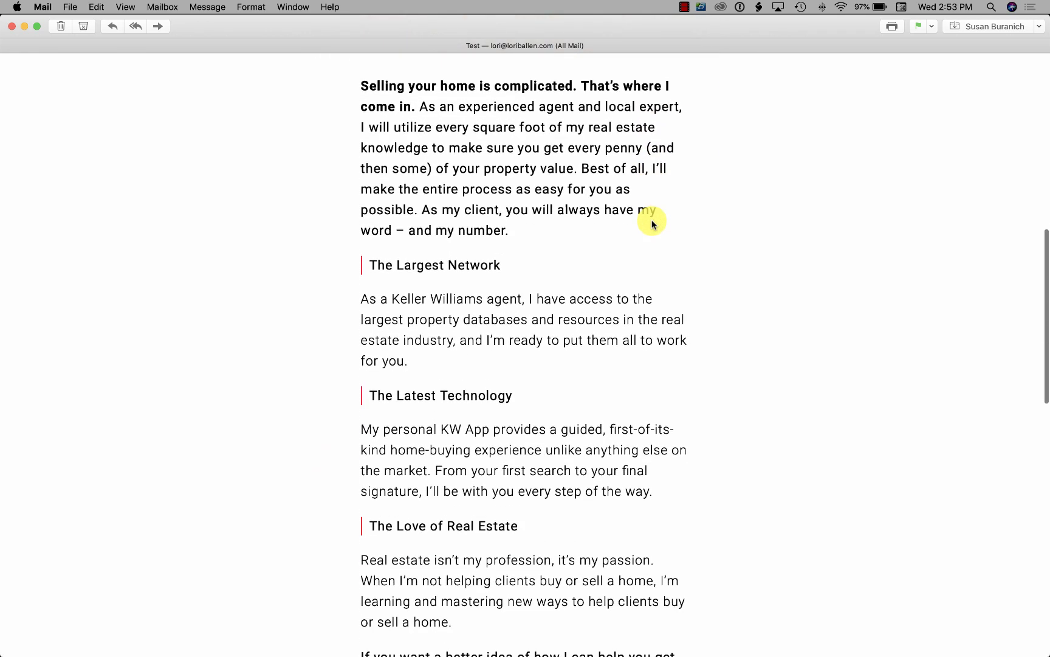
pyautogui.scroll(-6, 651, 223)
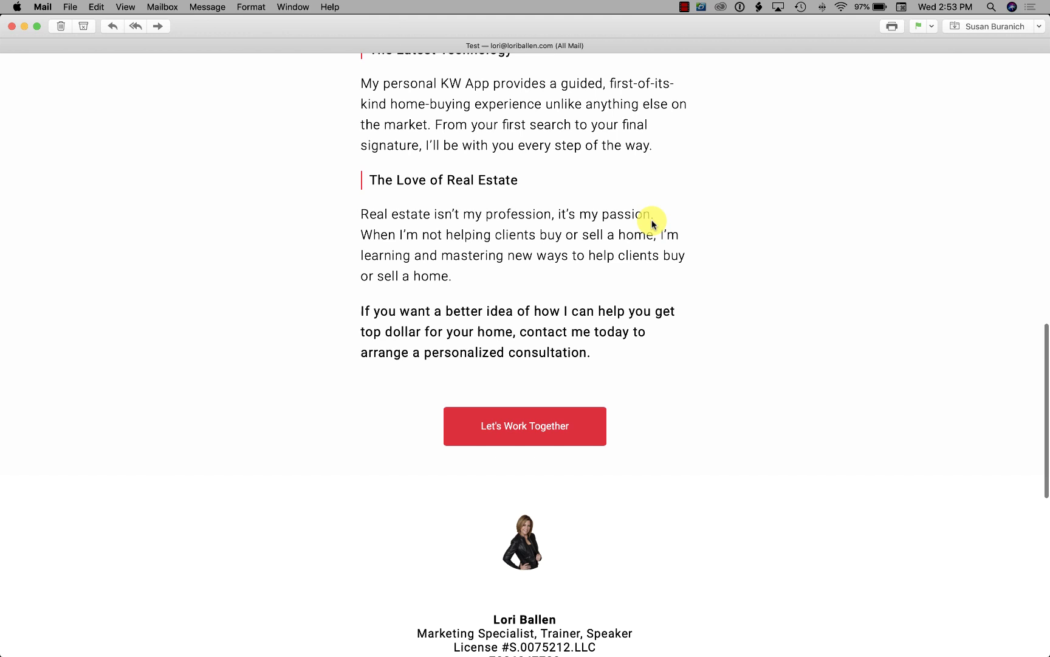
pyautogui.scroll(-5, 651, 220)
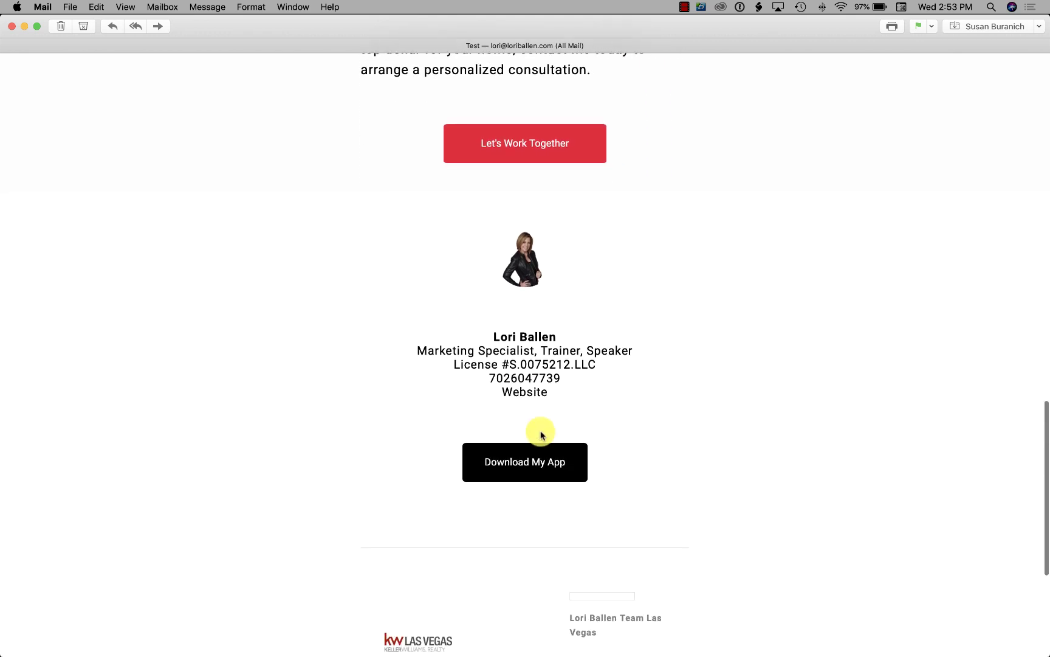
pyautogui.scroll(-3, 525, 286)
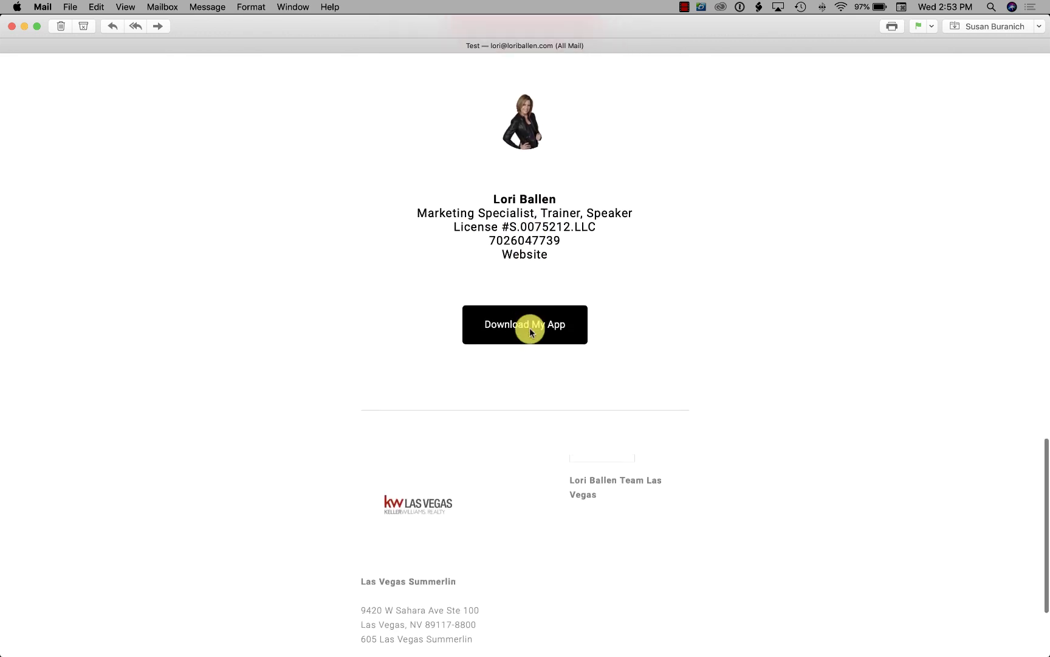
# Step: Close the Keller Williams app download tab in Chrome
pyautogui.scroll(-3, 519, 323)
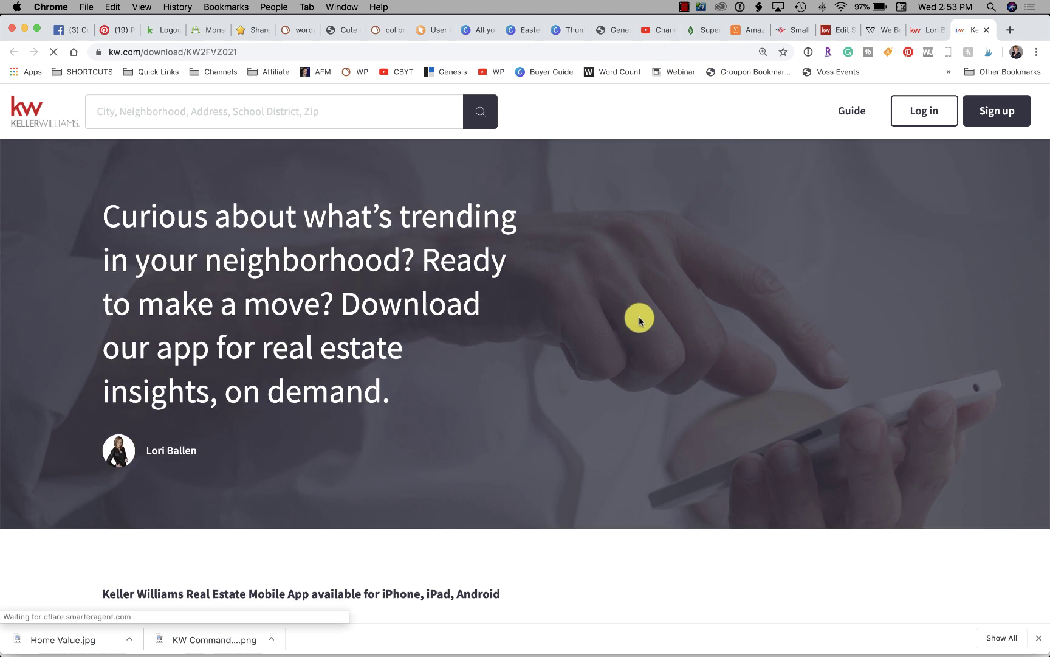
pyautogui.scroll(-7, 639, 321)
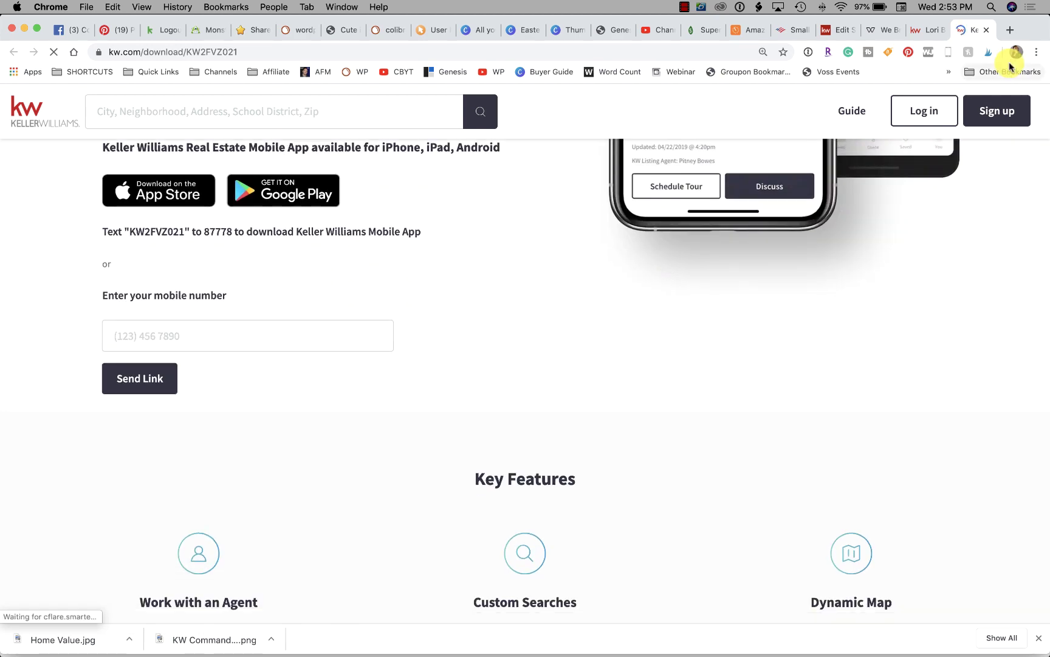
pyautogui.click(986, 30)
# Step: Scroll back up the Test email in Mail, then return to Chrome's home value estimate page
pyautogui.moveTo(278, 633)
pyautogui.click(197, 626)
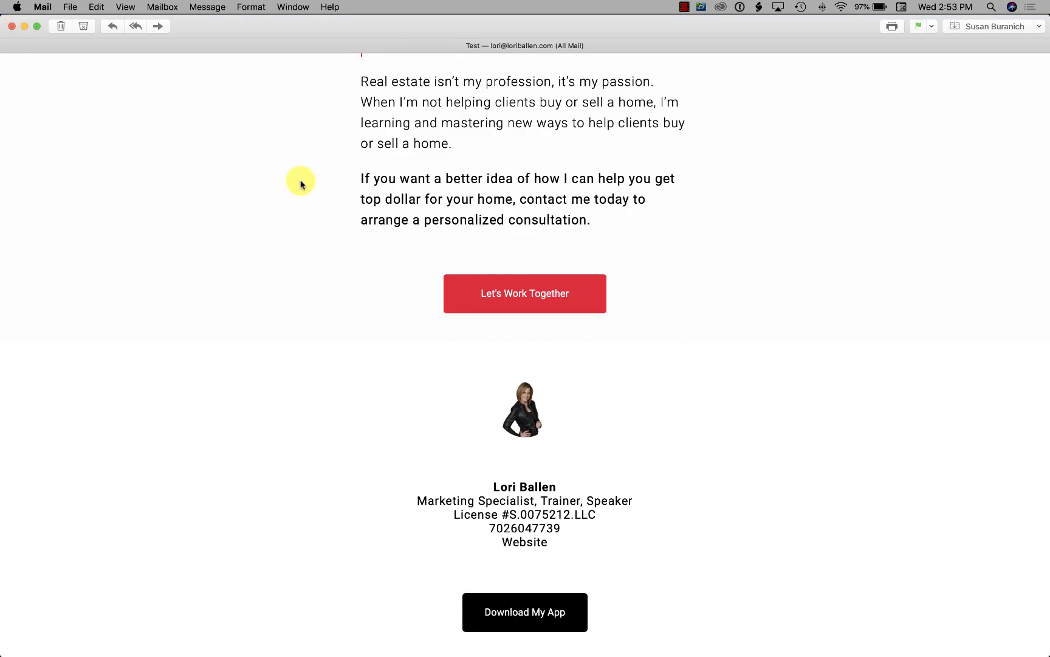
pyautogui.scroll(10, 300, 182)
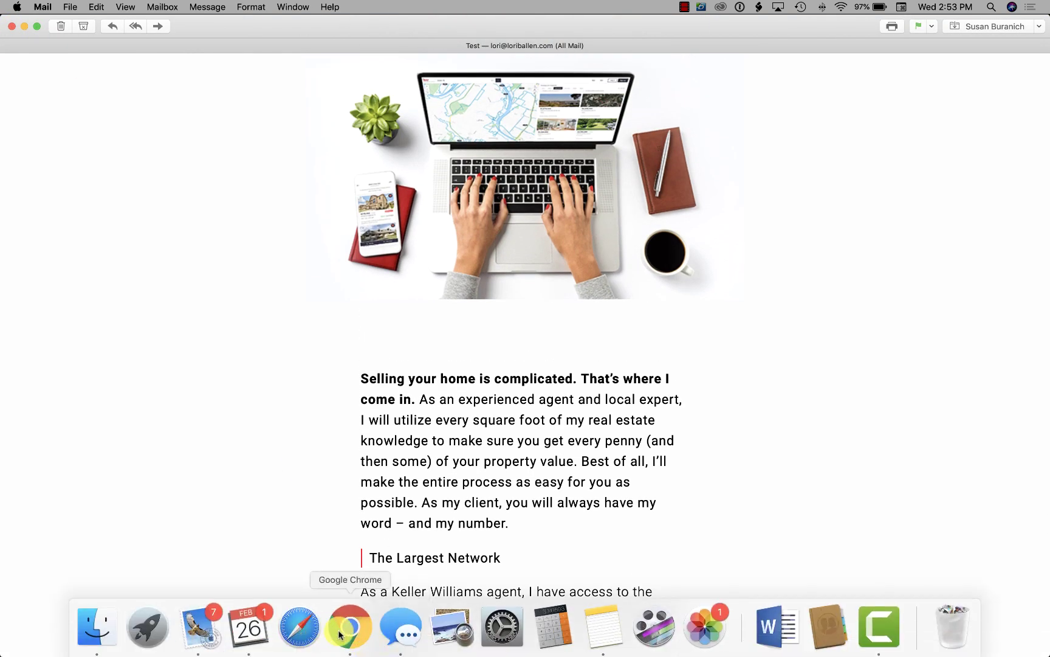
pyautogui.click(343, 626)
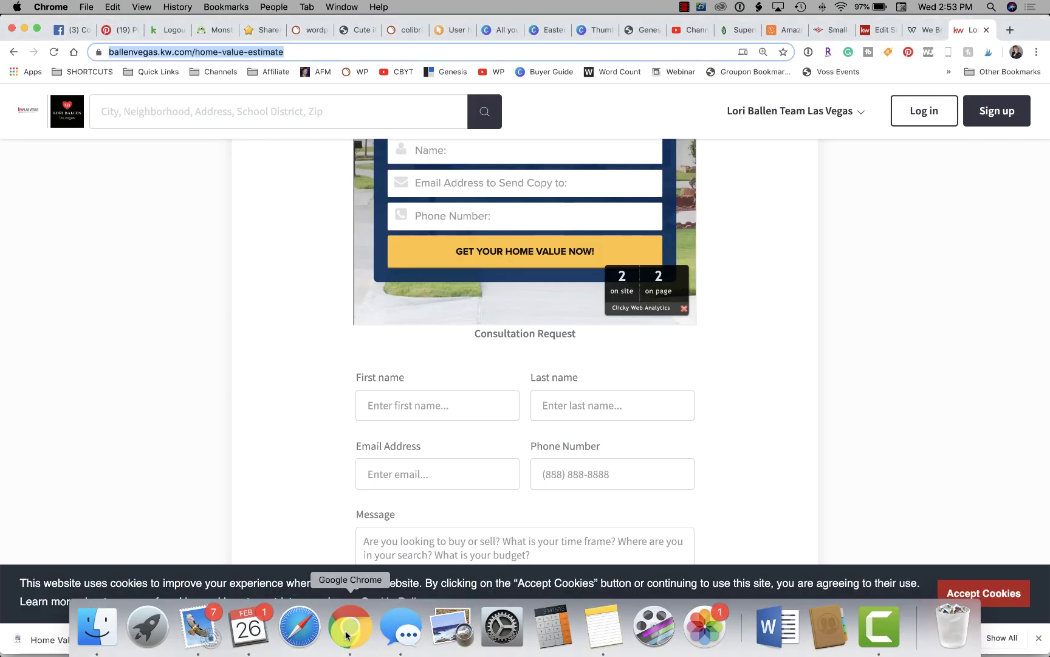
# Step: Switch to the Edit Smart Plan tab and save Newsletter Test with its Work With Me - Seller email step
pyautogui.click(927, 32)
pyautogui.click(880, 30)
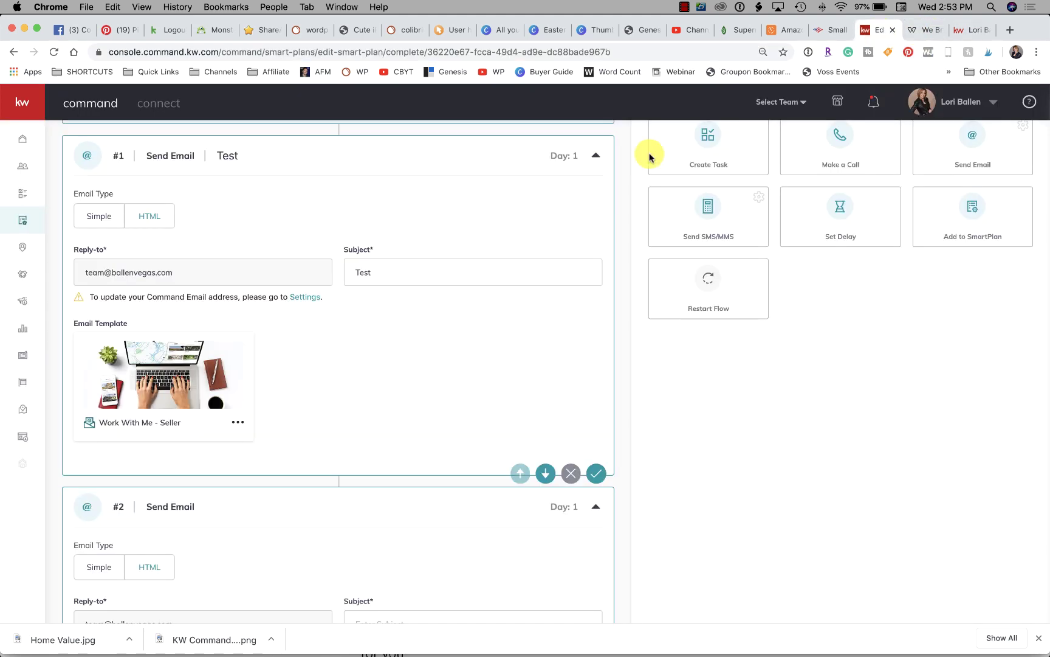
pyautogui.scroll(3, 434, 279)
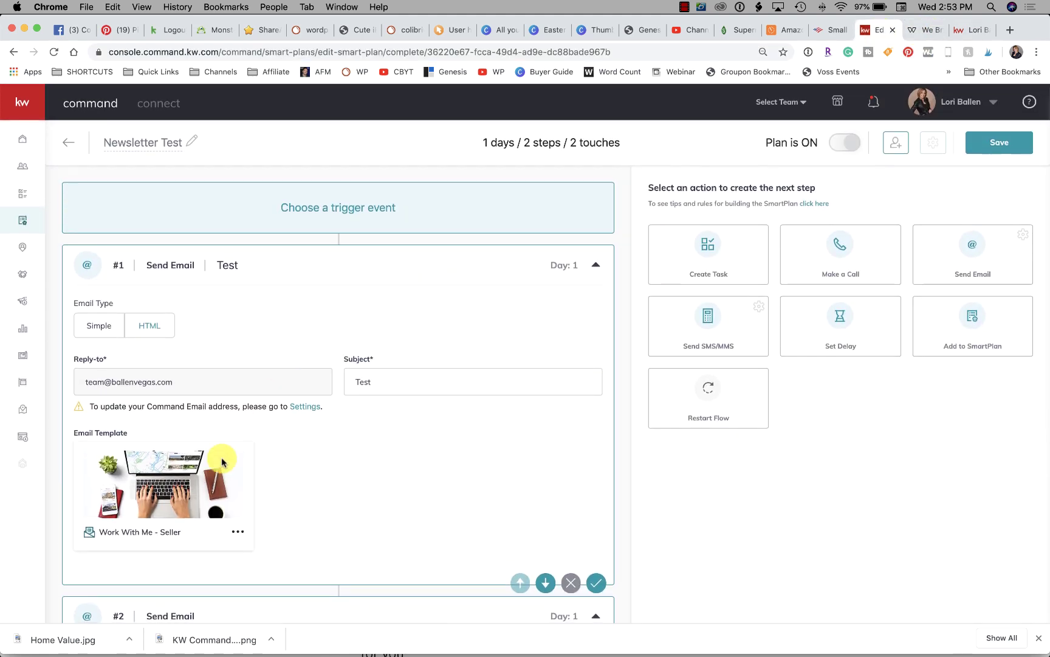
pyautogui.scroll(-1, 221, 460)
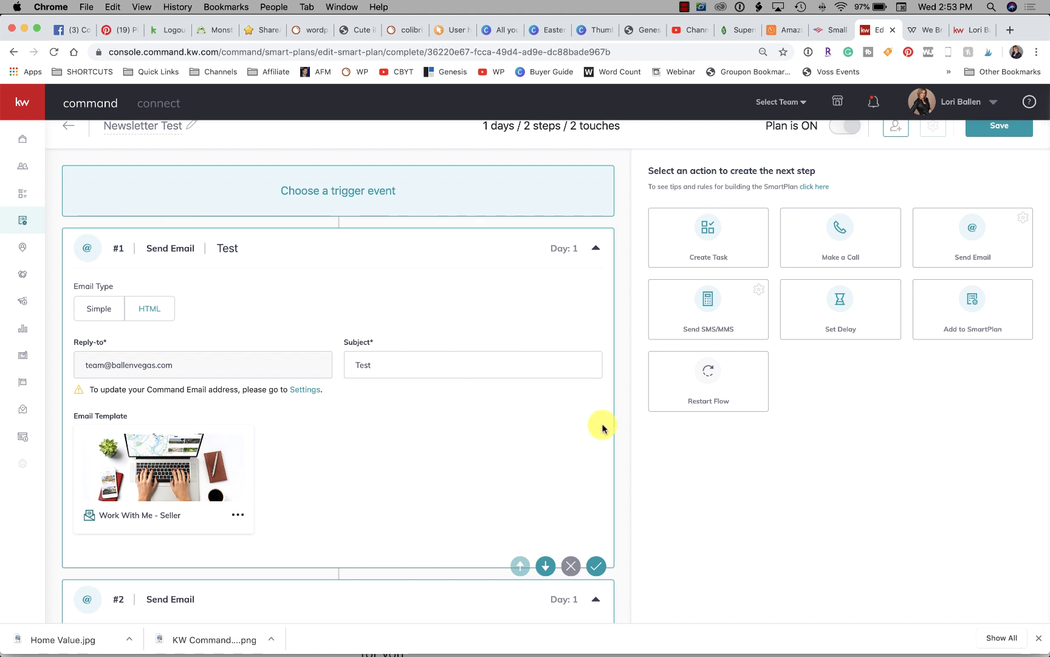
pyautogui.scroll(1, 972, 425)
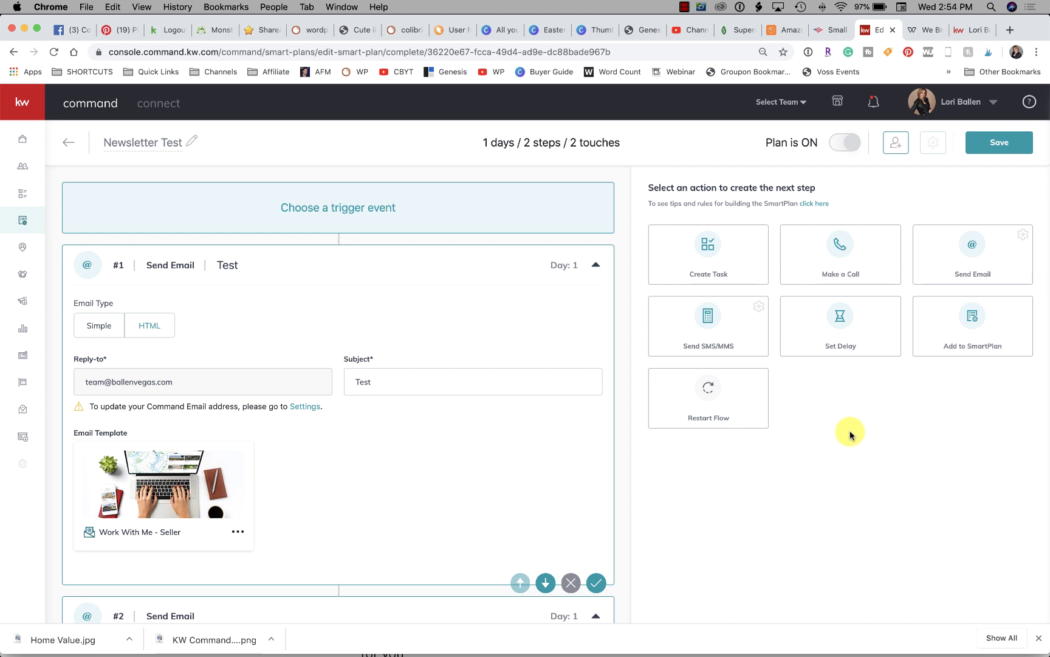
pyautogui.click(1000, 144)
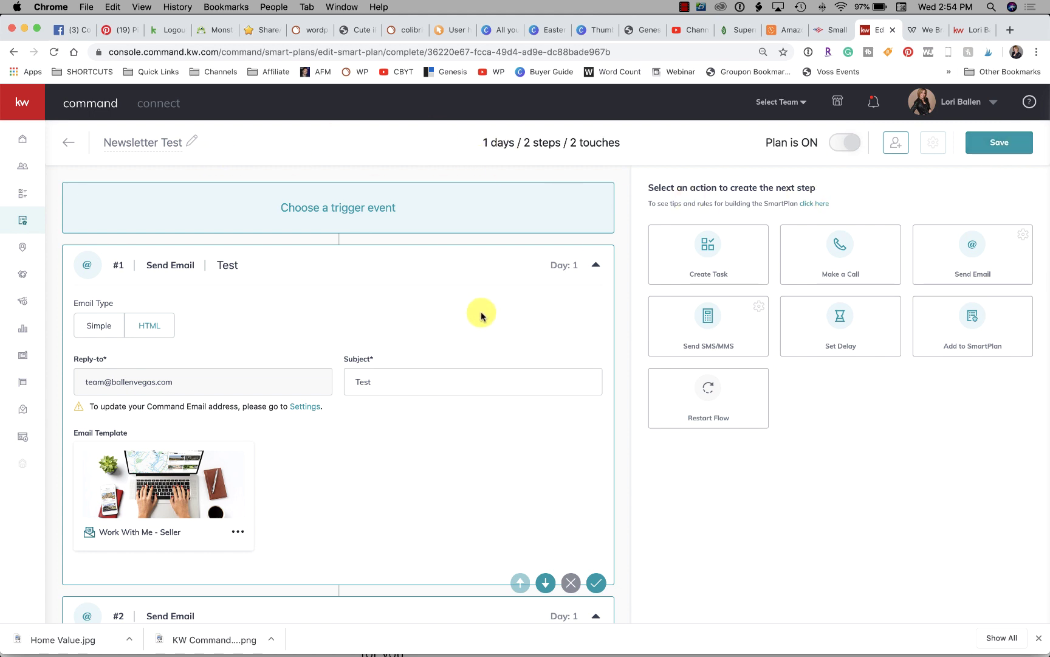
# Step: Remove Send Email step #2, then step #1, leaving Newsletter Test with 0 steps and 0 touches
pyautogui.click(596, 268)
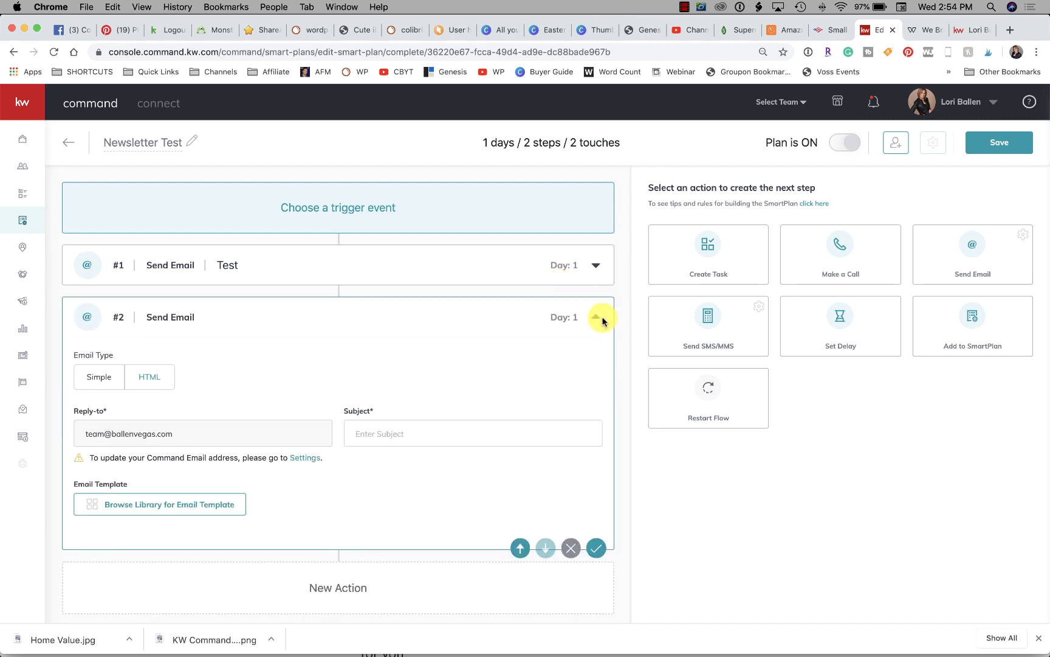
pyautogui.click(571, 548)
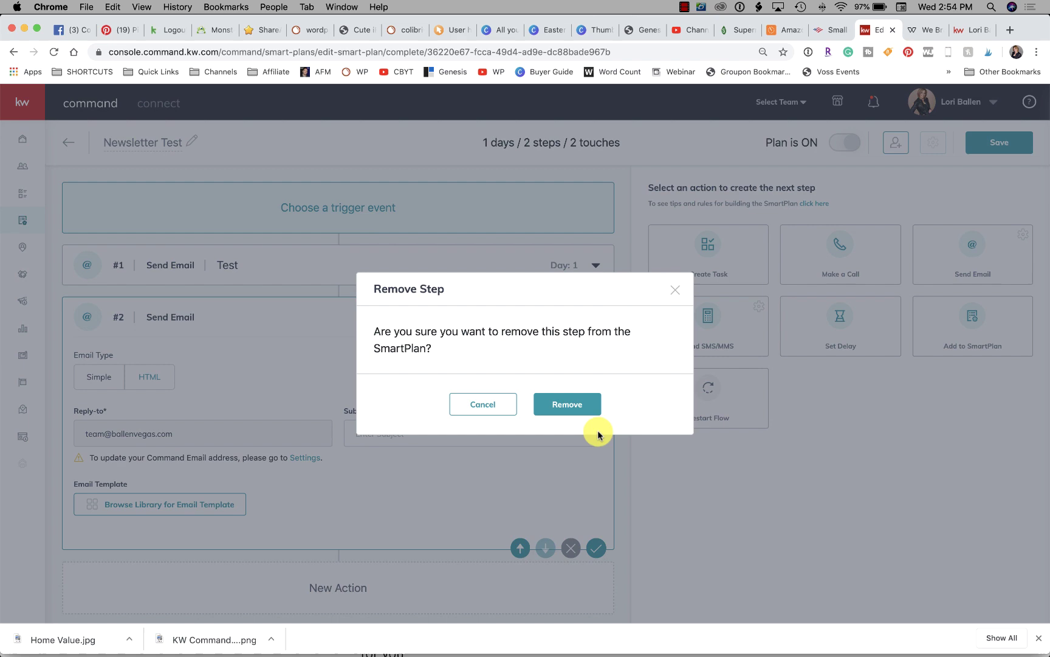
pyautogui.click(580, 411)
pyautogui.click(597, 266)
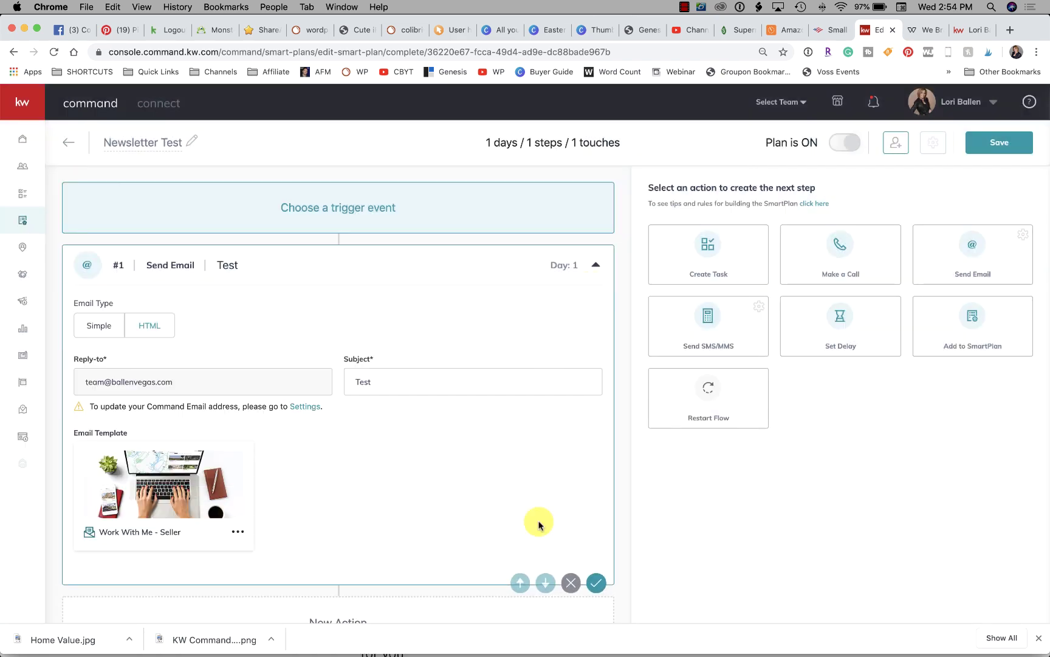
pyautogui.click(571, 584)
pyautogui.click(573, 406)
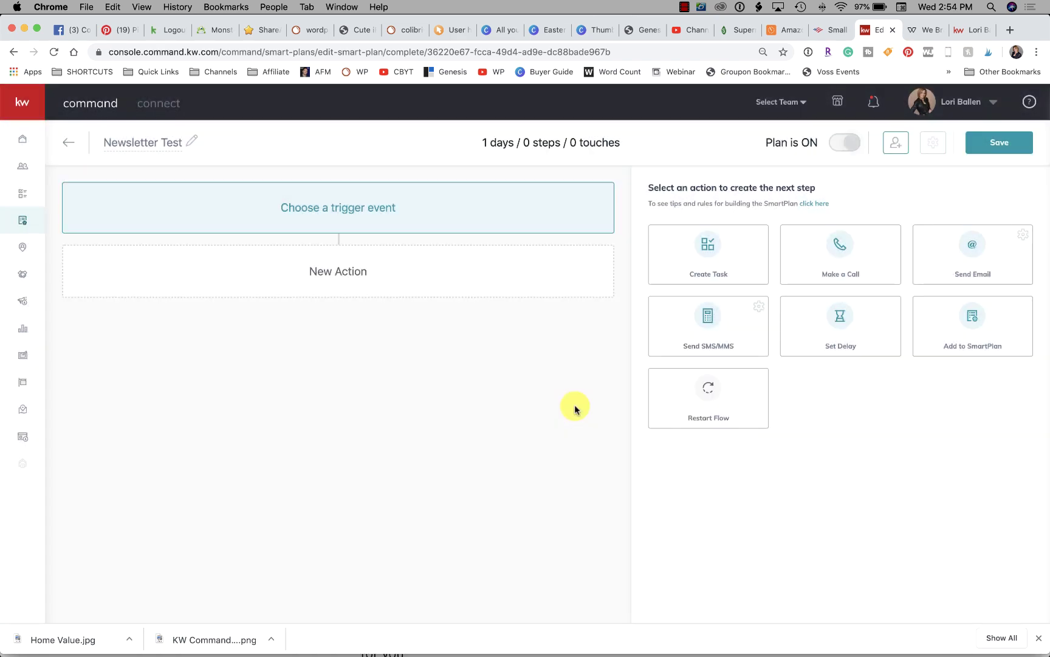
# Step: Add a new Send Email step with the subject 'Test'
pyautogui.click(974, 246)
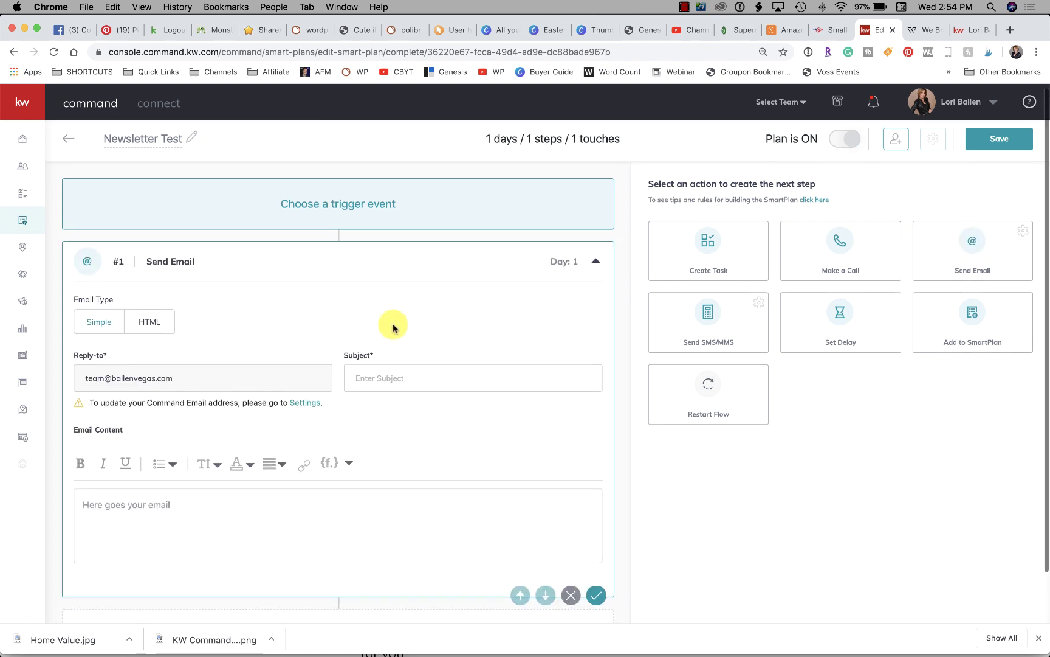
pyautogui.scroll(-2, 392, 327)
pyautogui.click(426, 323)
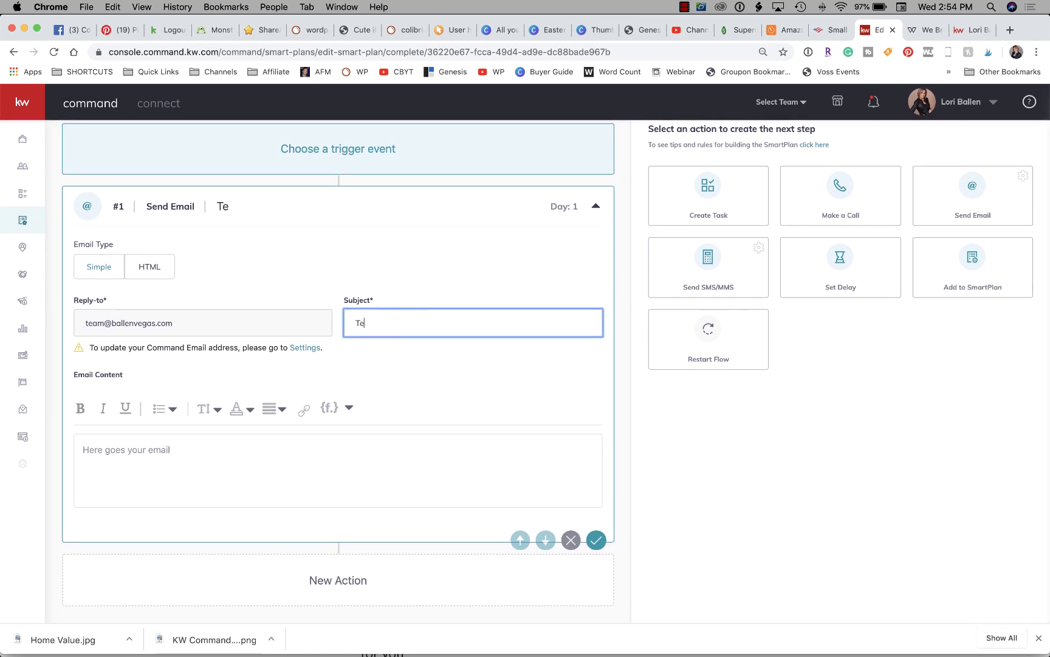
pyautogui.write('Test')
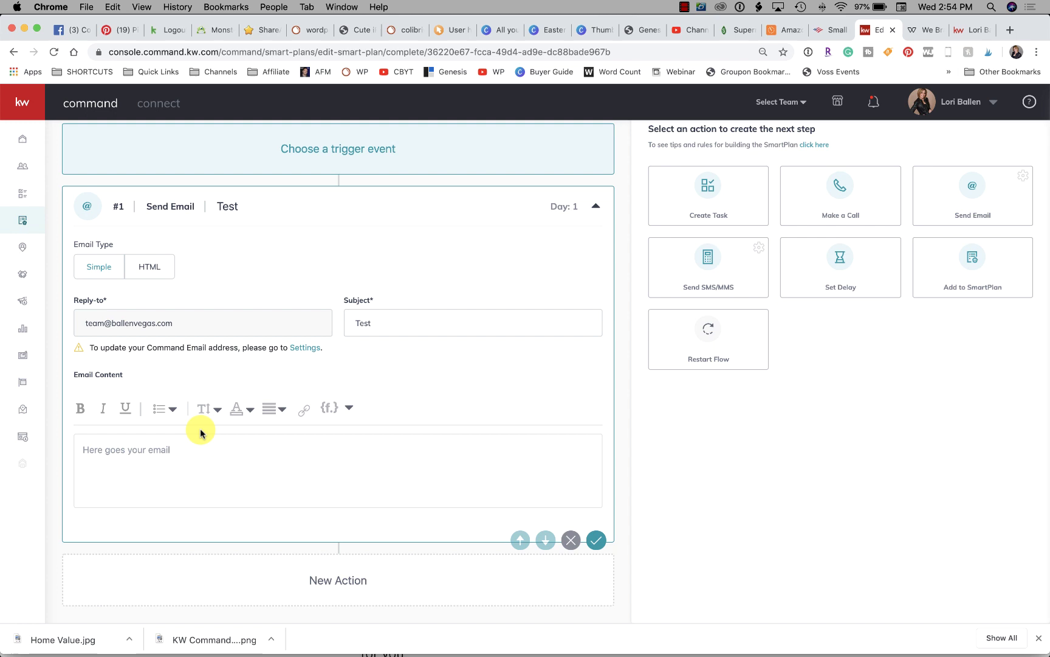
pyautogui.click(192, 451)
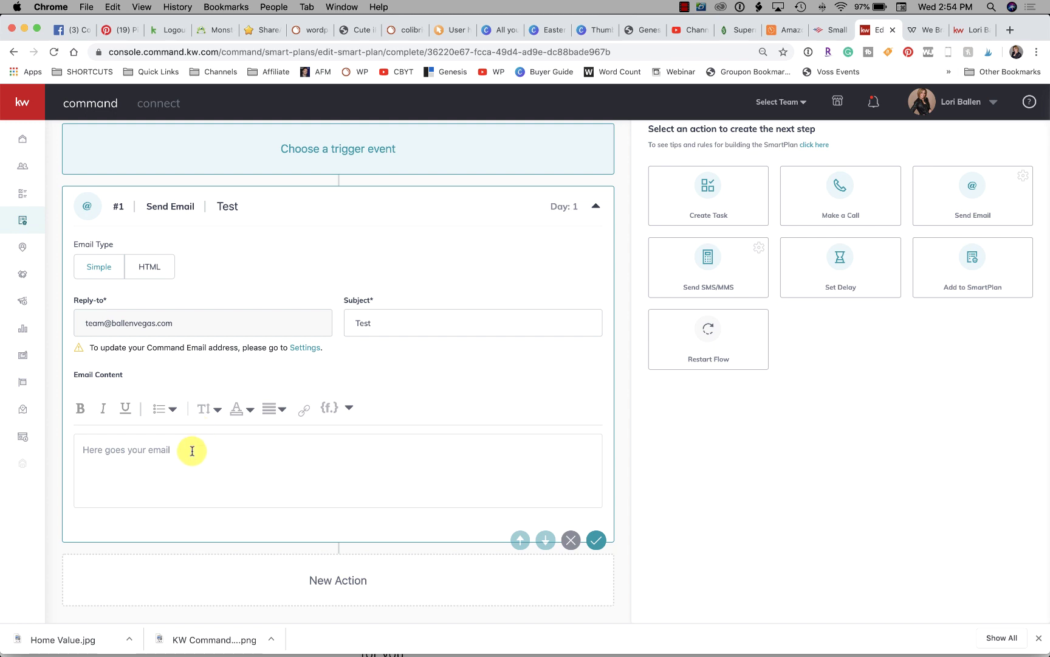
# Step: Check the {f.} personalization field list in the email body toolbar, leaving the body empty
pyautogui.click(79, 407)
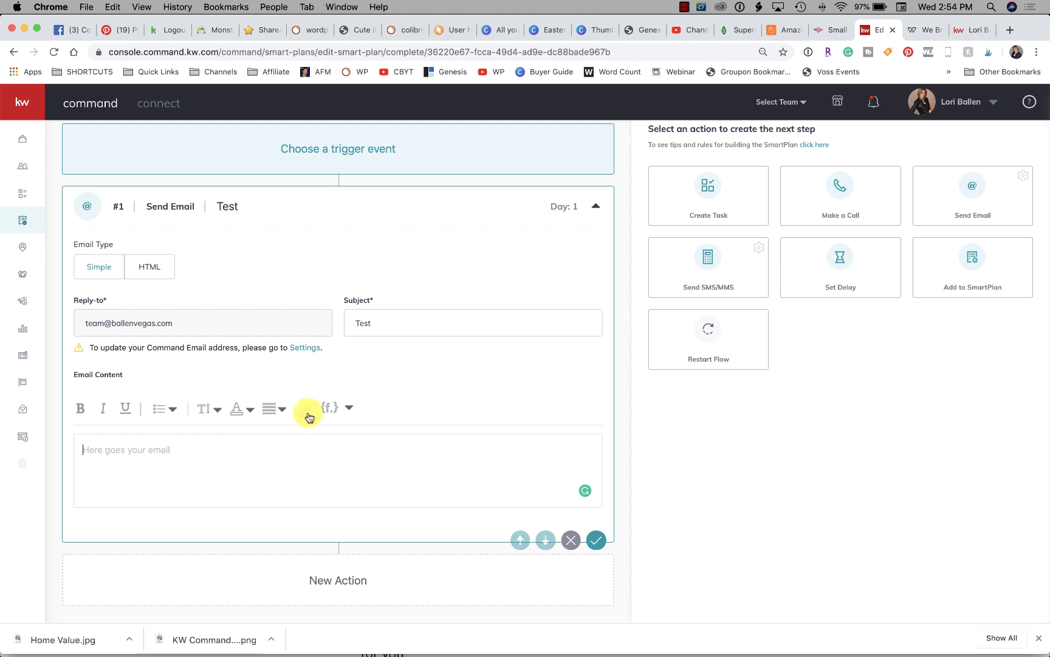
pyautogui.click(350, 414)
pyautogui.click(390, 397)
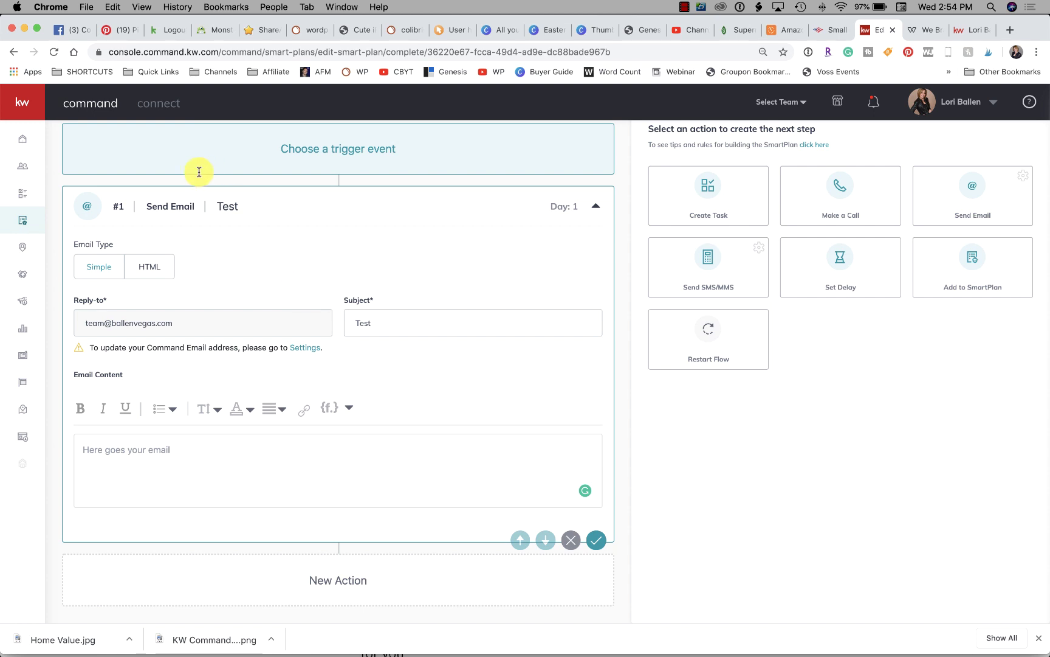
# Step: Switch the Send Email step to HTML and browse the email template library
pyautogui.click(148, 271)
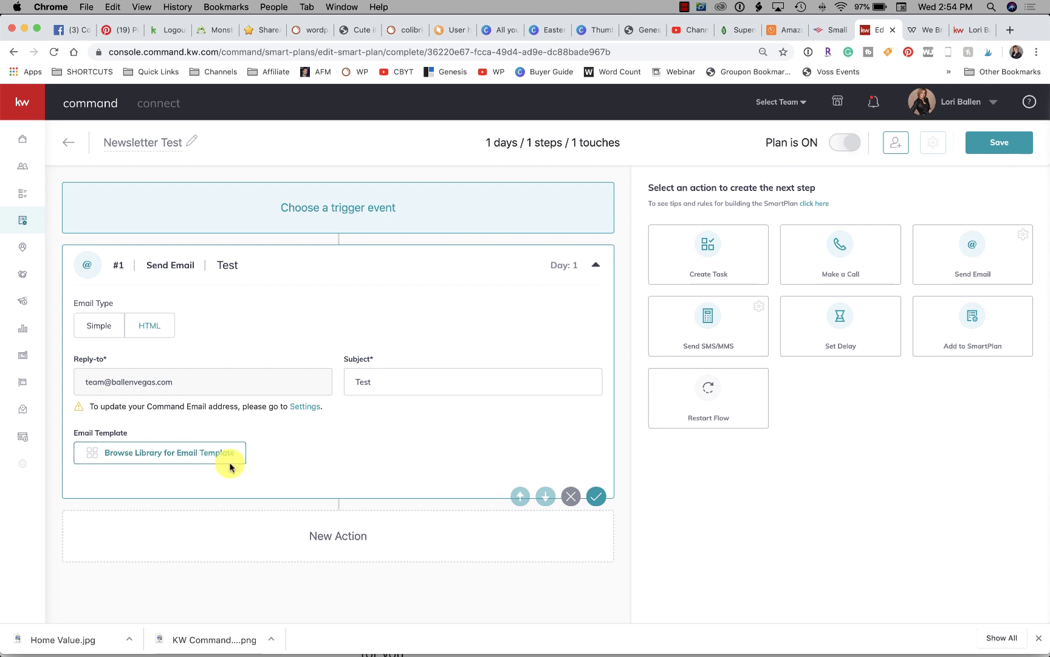
pyautogui.click(192, 452)
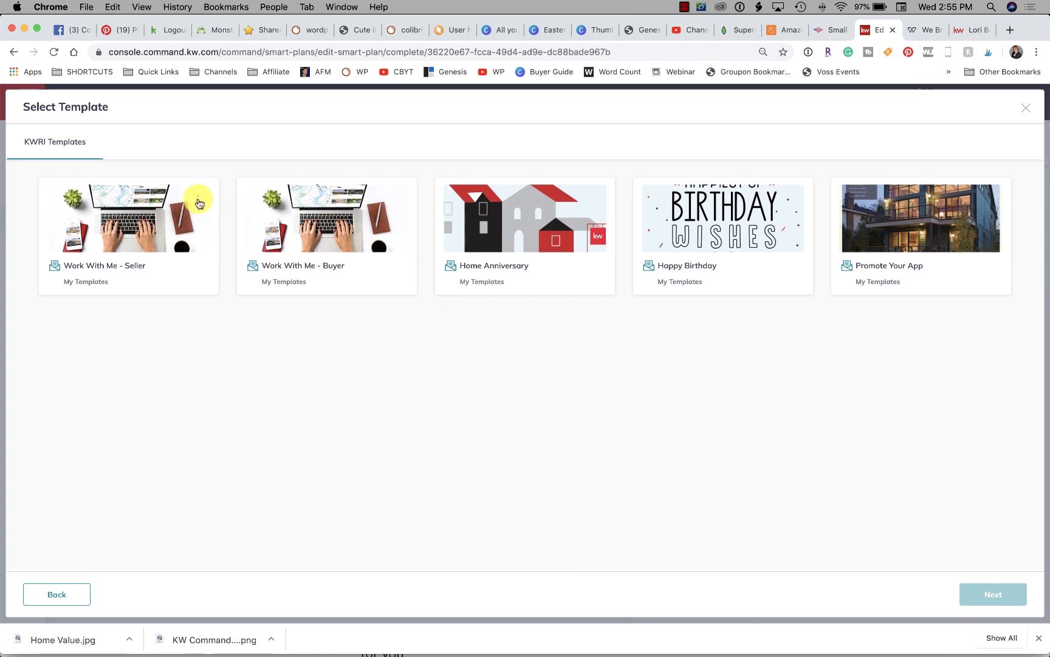
pyautogui.click(396, 201)
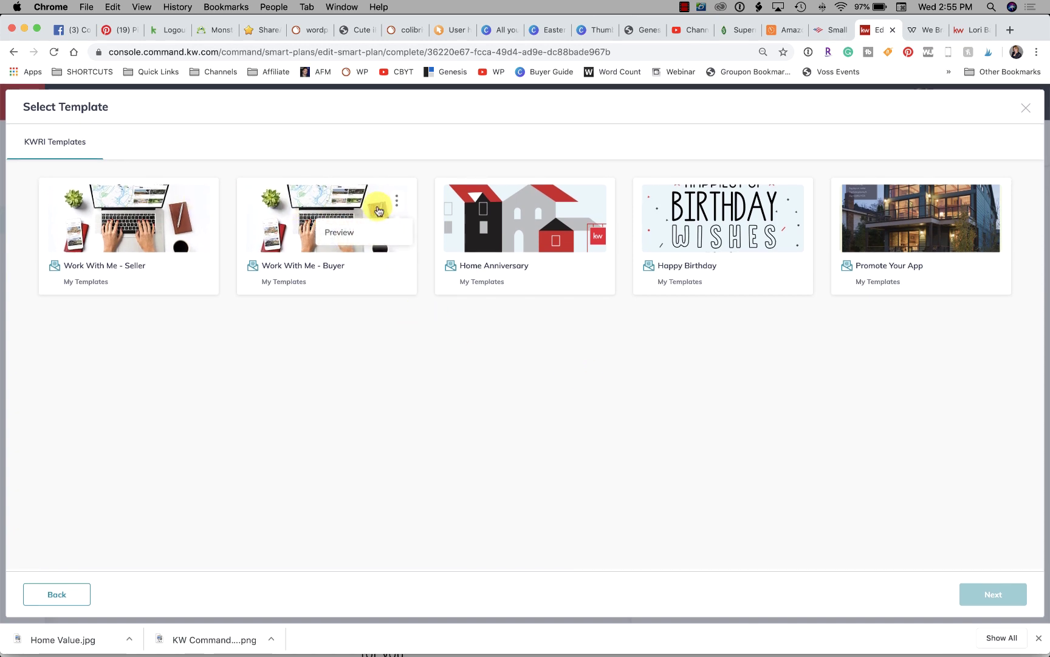
pyautogui.click(338, 232)
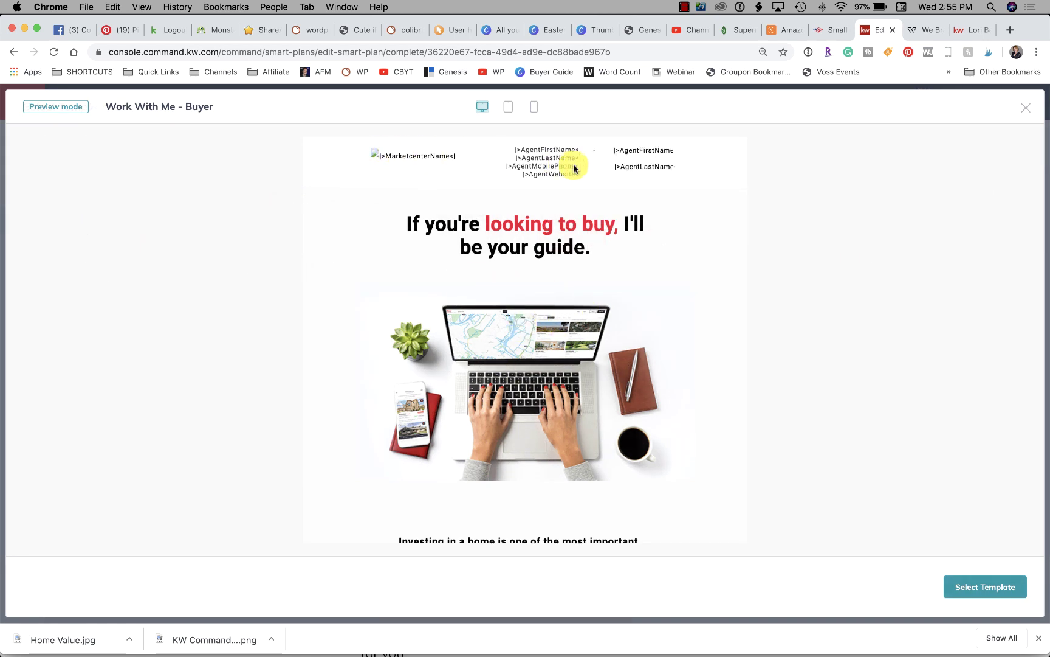
pyautogui.scroll(-1, 728, 302)
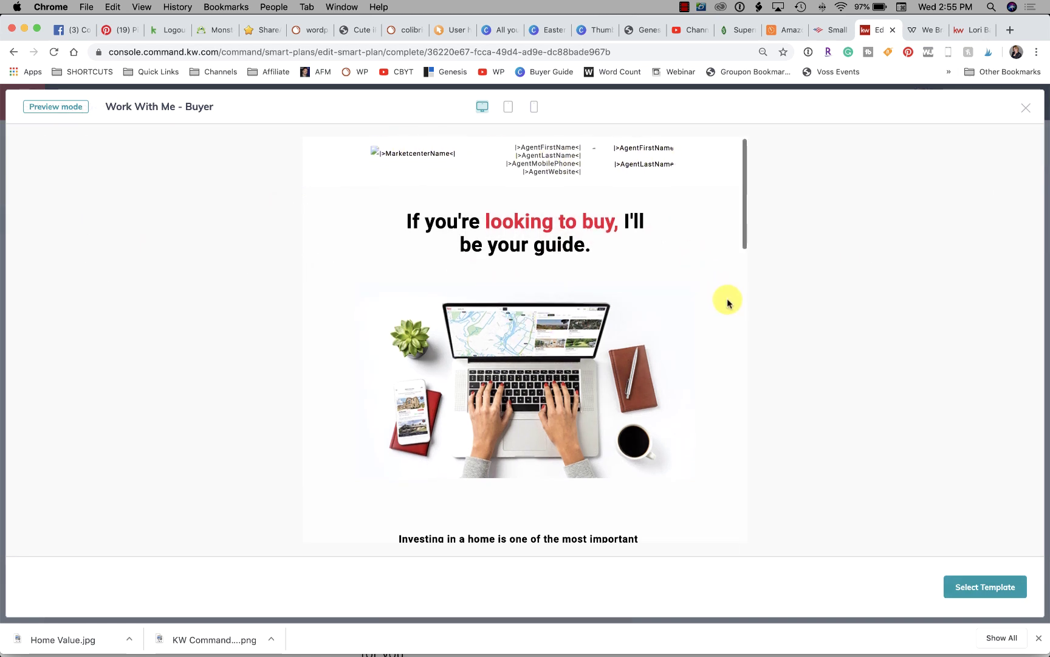
pyautogui.scroll(-10, 728, 302)
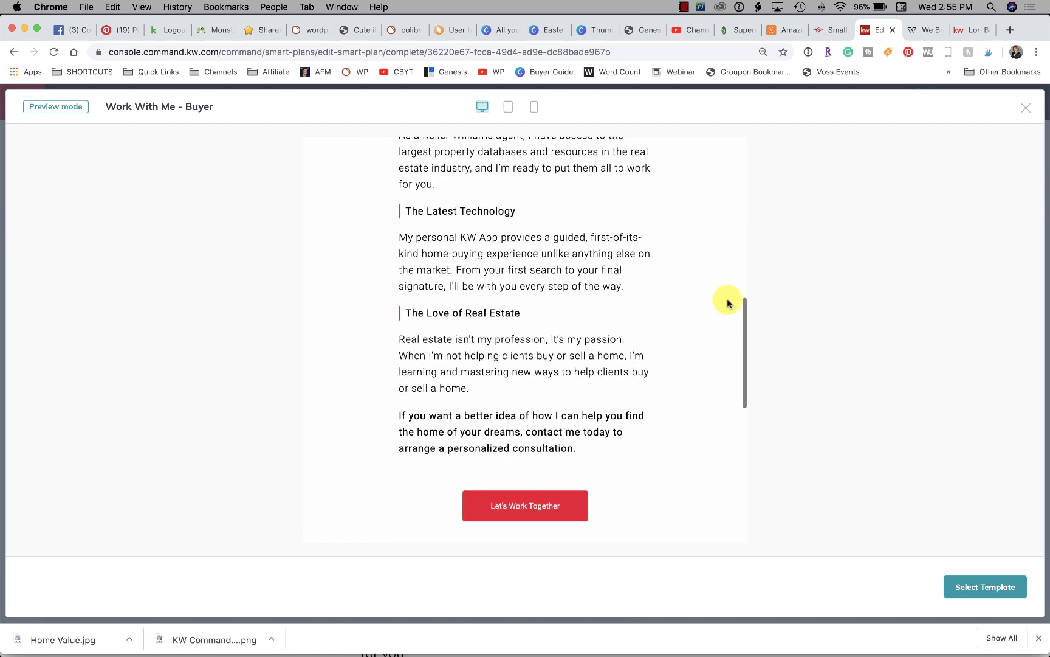
pyautogui.scroll(-8, 728, 302)
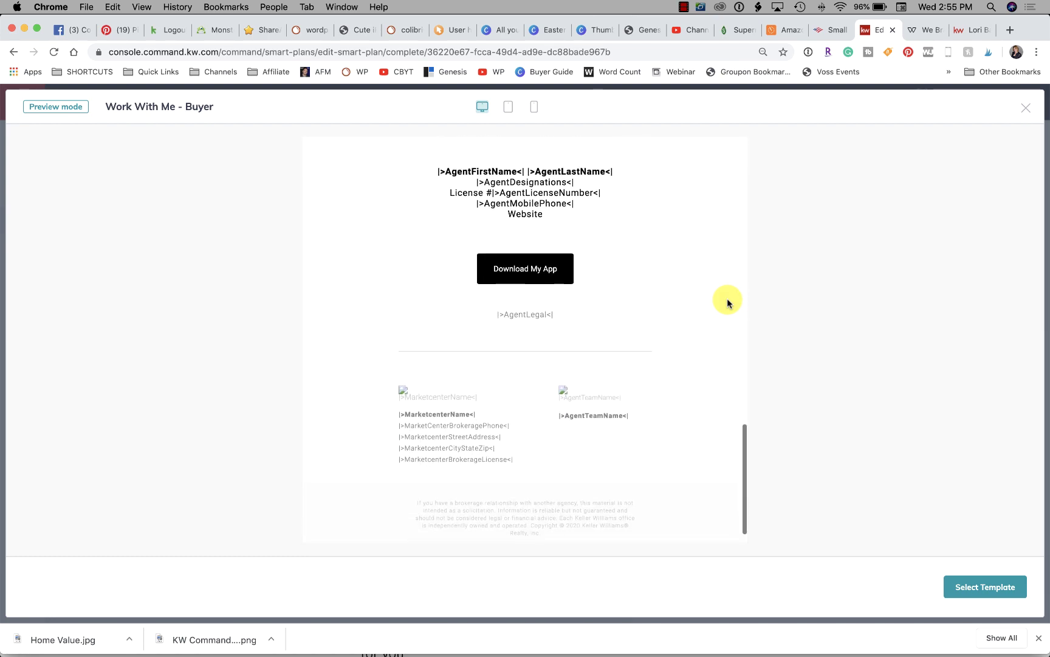
pyautogui.scroll(20, 727, 303)
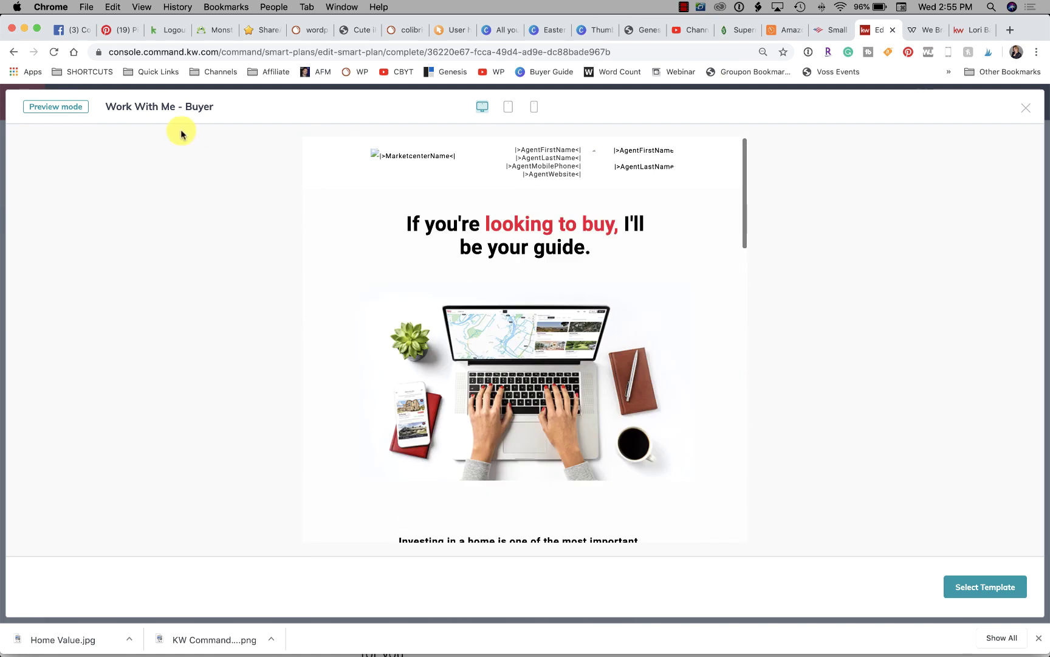
pyautogui.click(1026, 108)
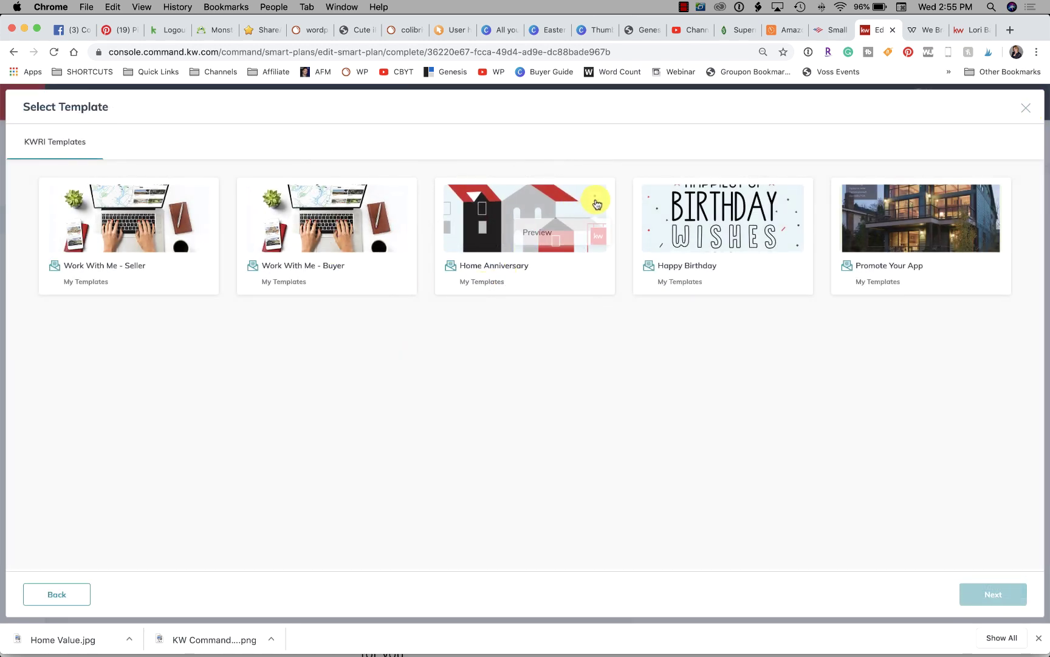
pyautogui.click(572, 234)
pyautogui.scroll(-5, 535, 375)
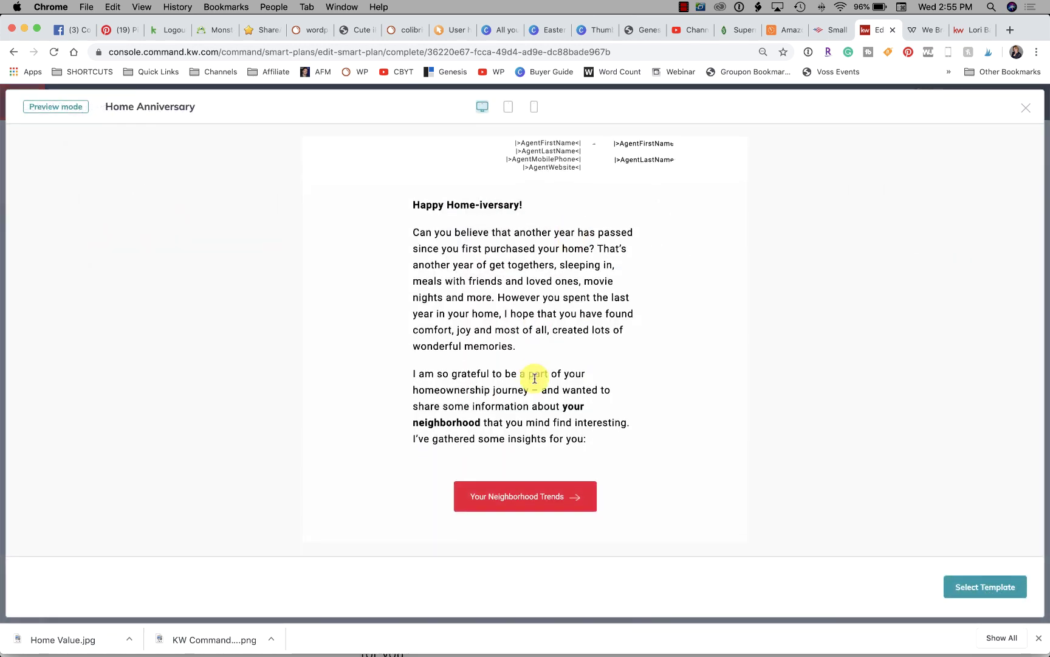
pyautogui.scroll(-5, 534, 376)
pyautogui.scroll(10, 534, 372)
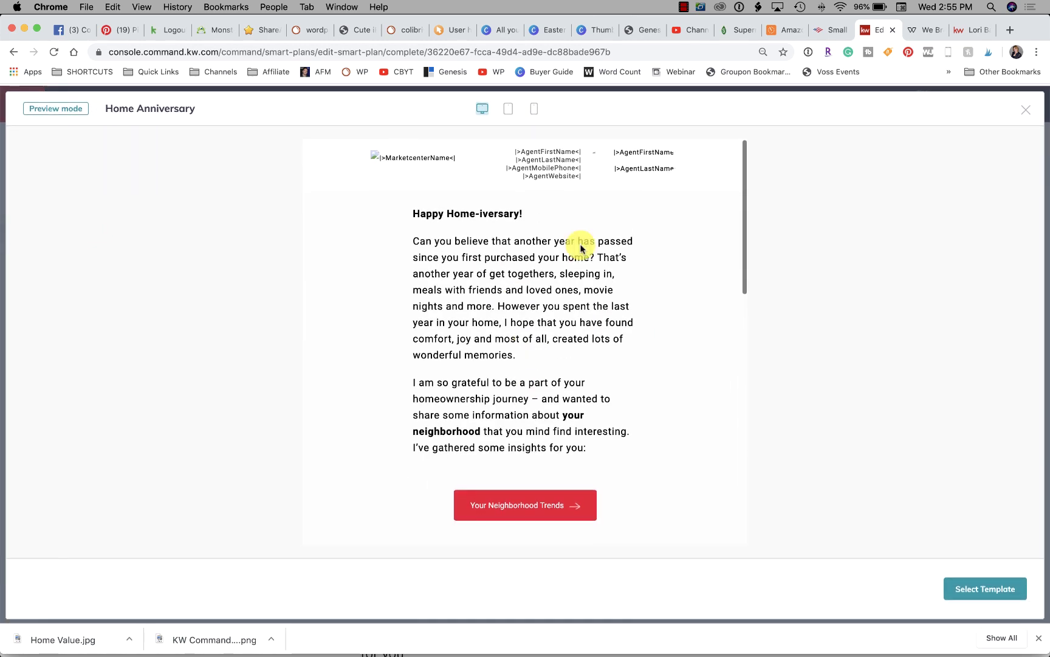
pyautogui.click(1029, 109)
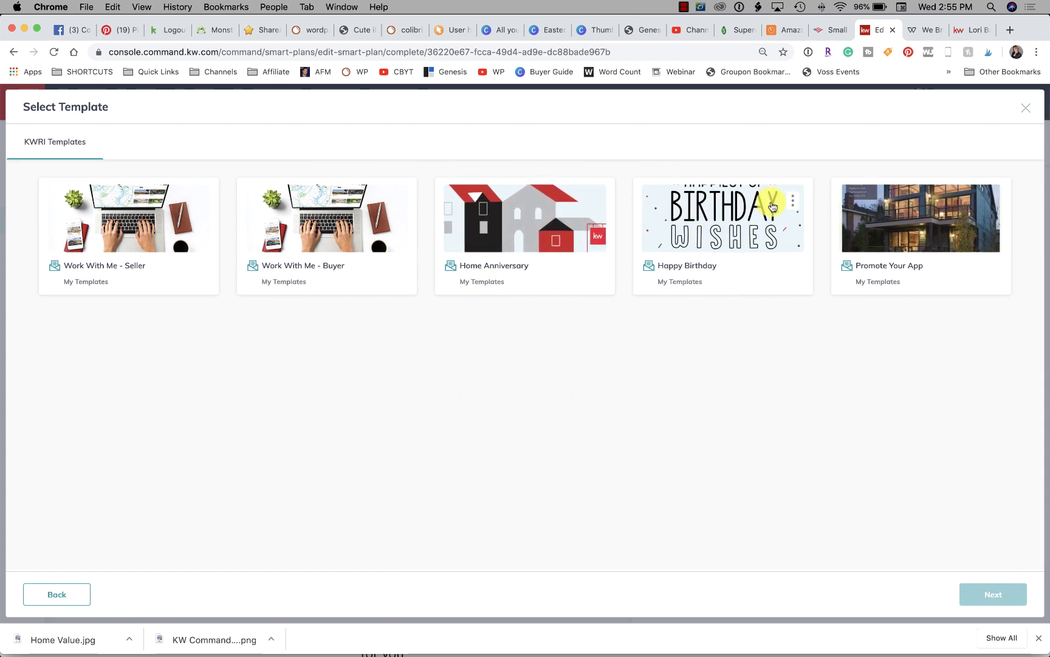
pyautogui.click(796, 204)
pyautogui.click(763, 234)
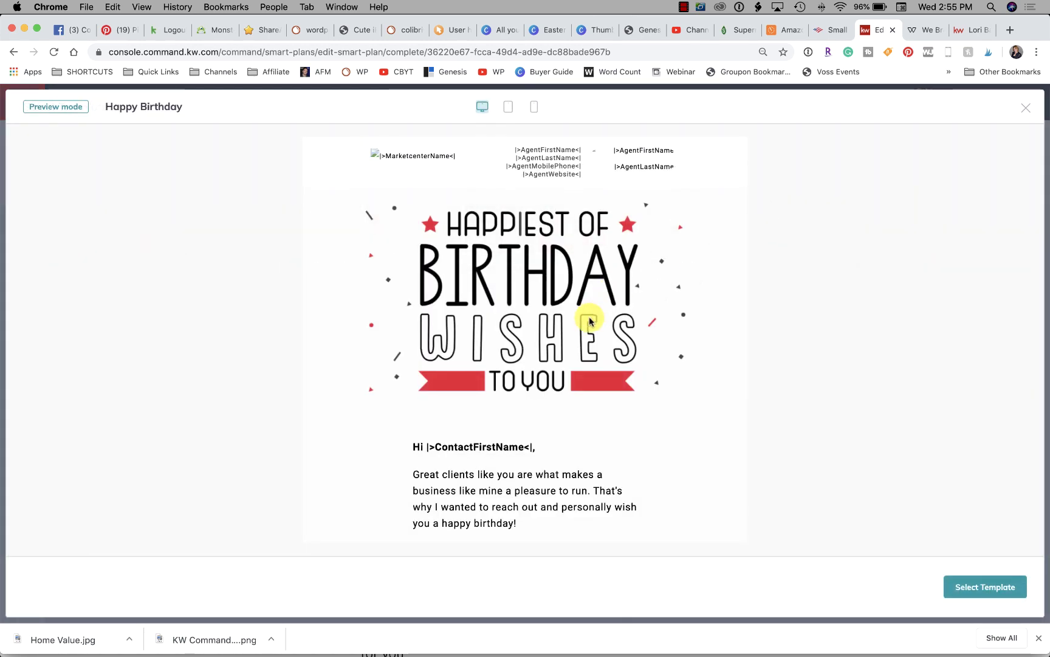
pyautogui.scroll(-5, 589, 321)
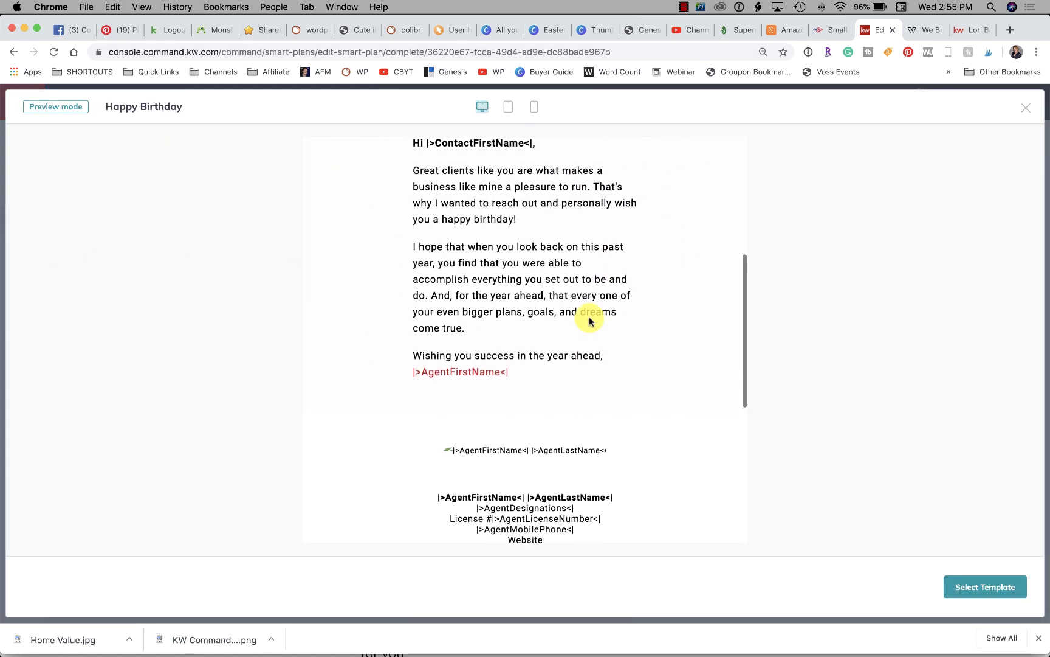
pyautogui.scroll(5, 589, 321)
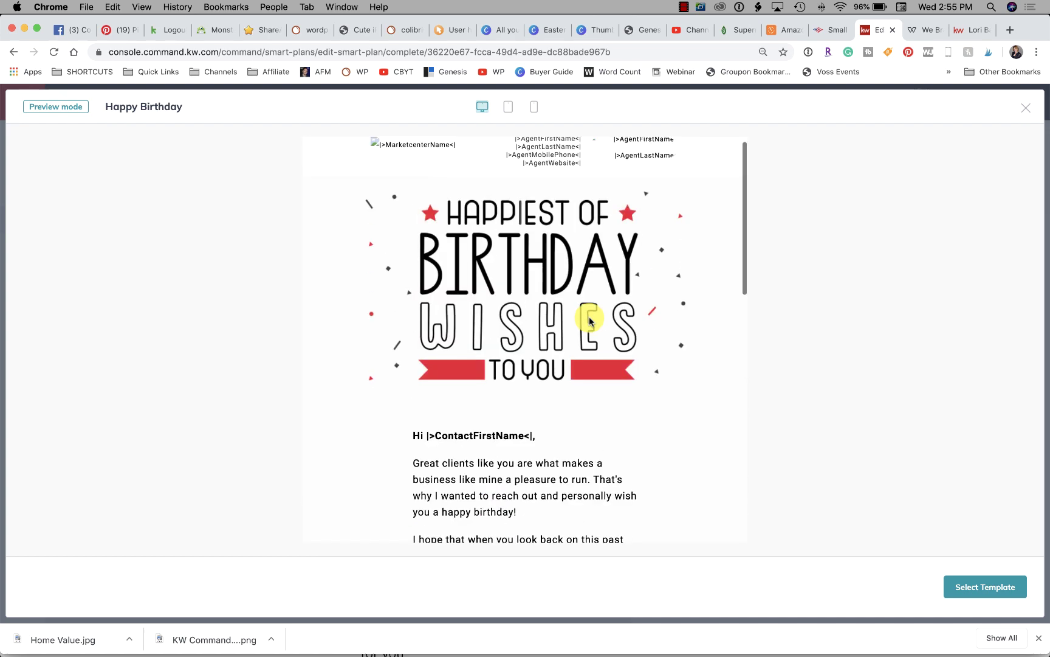
pyautogui.scroll(-3, 589, 321)
pyautogui.scroll(-2, 589, 317)
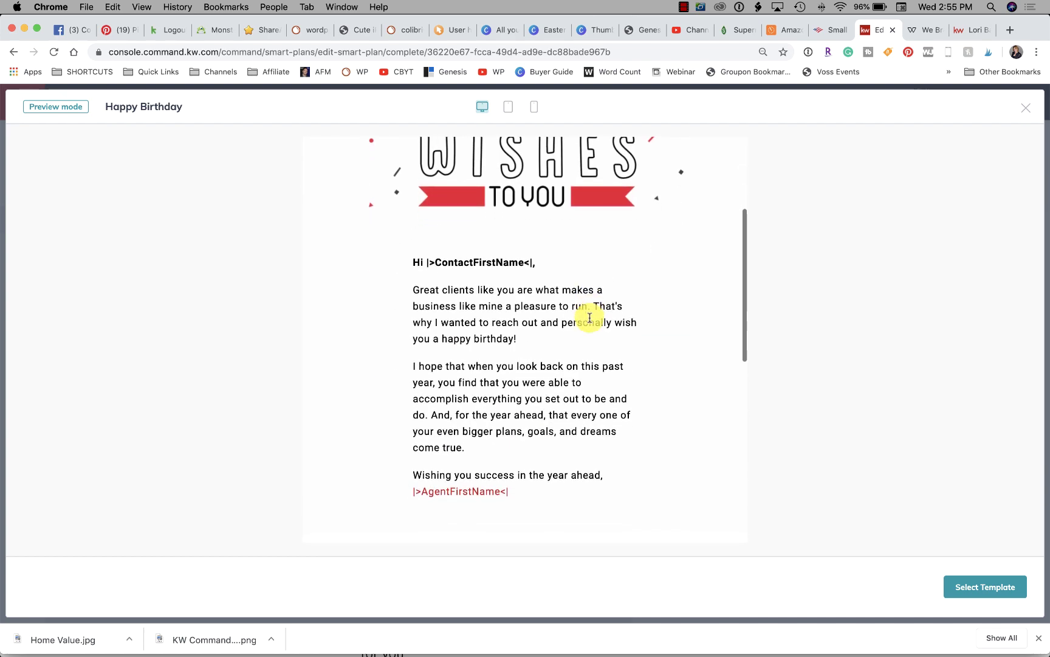
pyautogui.click(1027, 109)
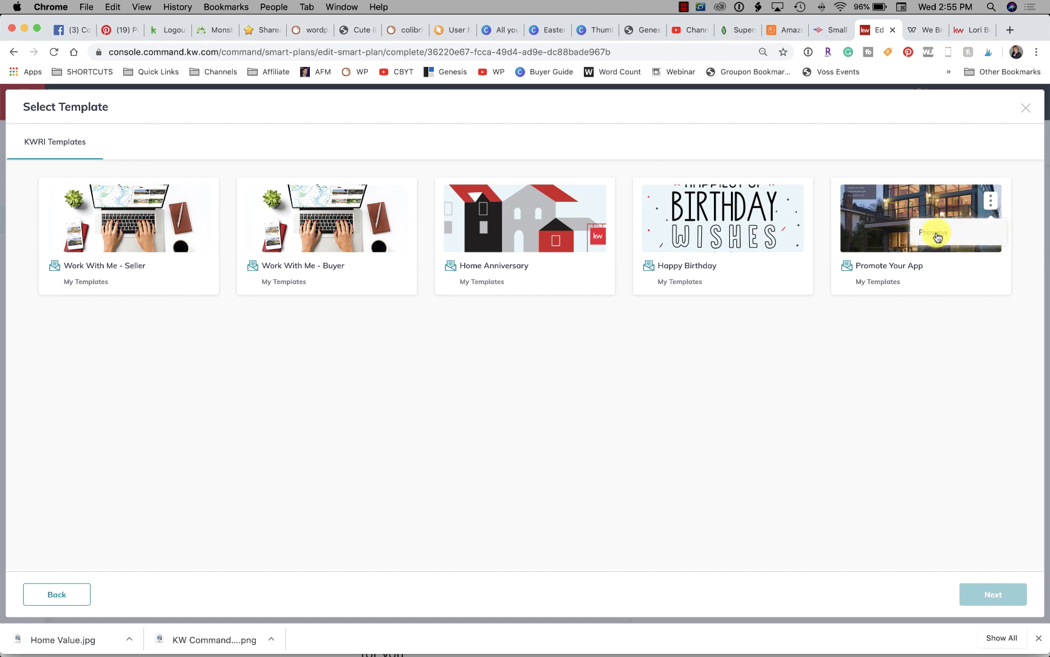
pyautogui.click(933, 234)
pyautogui.scroll(-15, 483, 381)
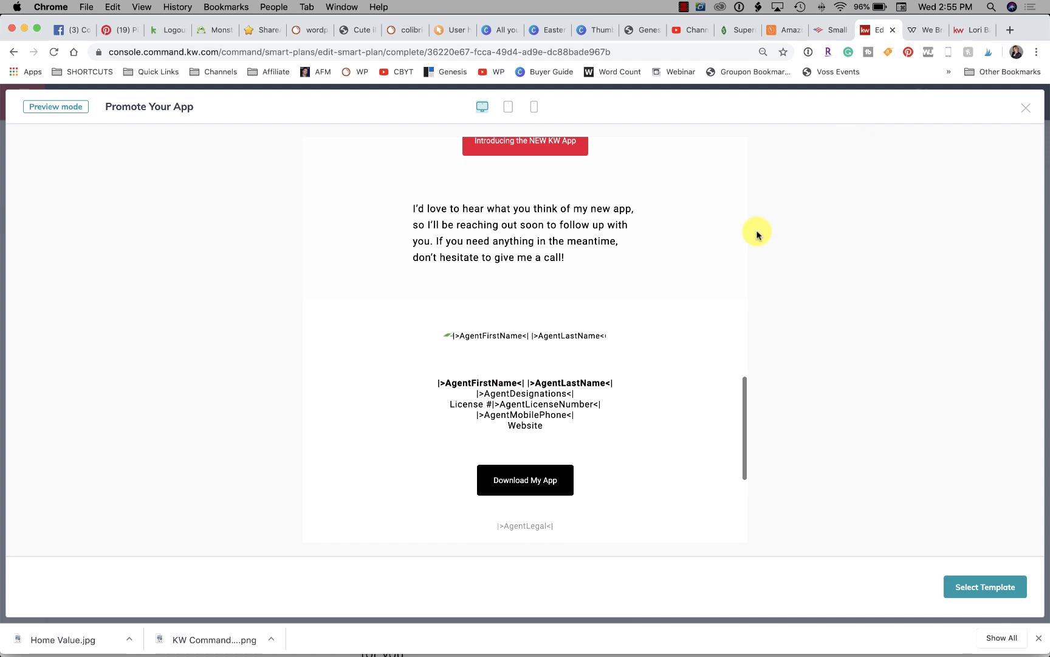
pyautogui.click(1027, 111)
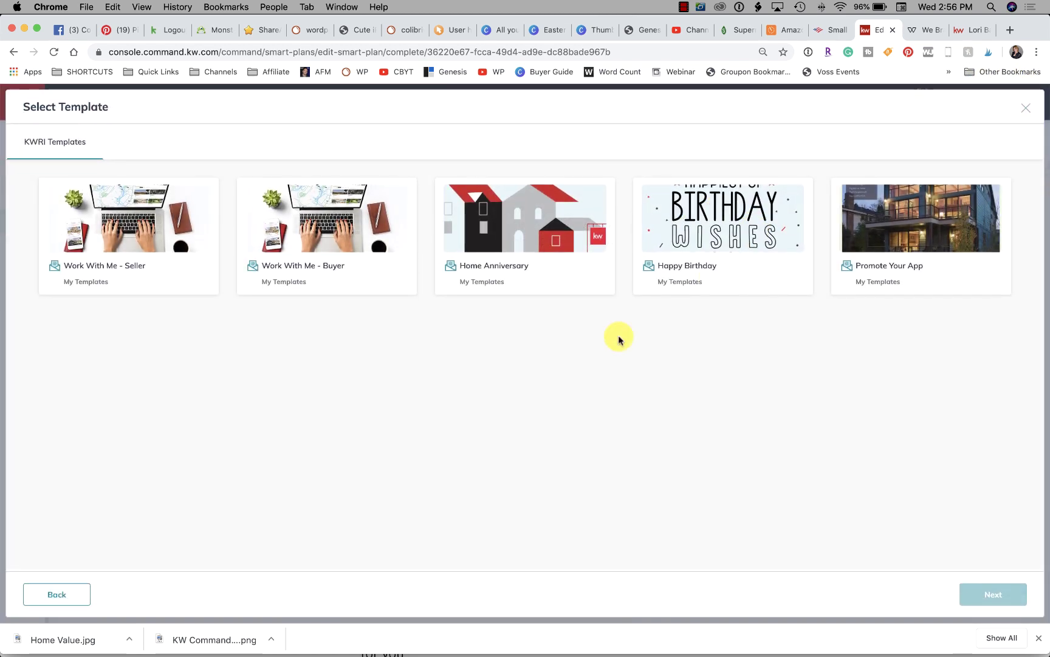
# Step: Close the Select Template dialog without picking a template, back at the HTML step with subject 'Test'
pyautogui.click(1027, 109)
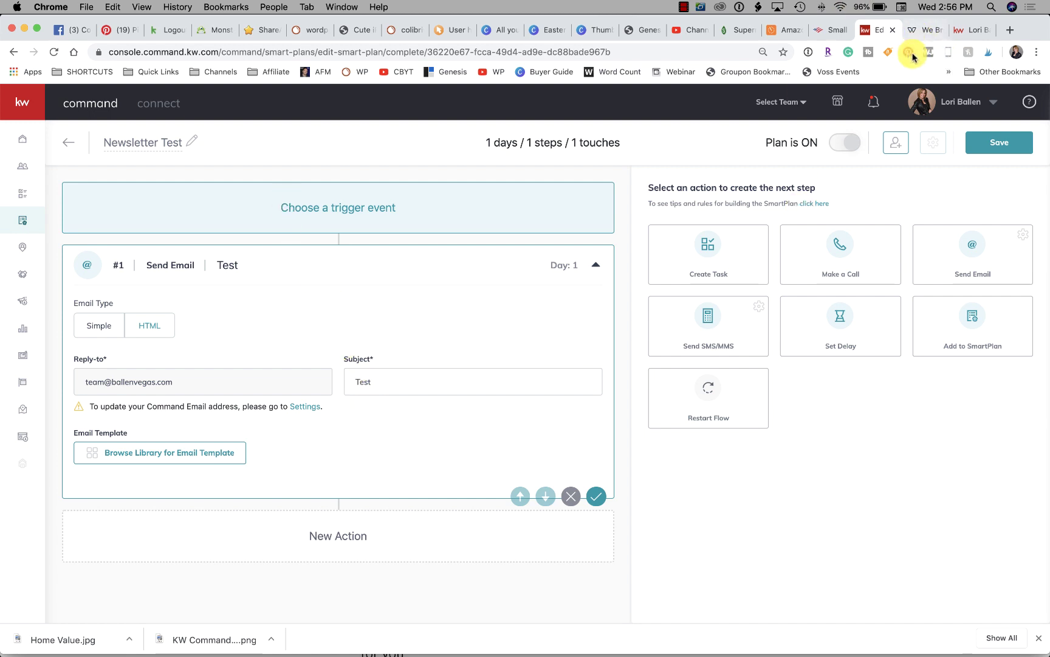
pyautogui.scroll(-1, 804, 393)
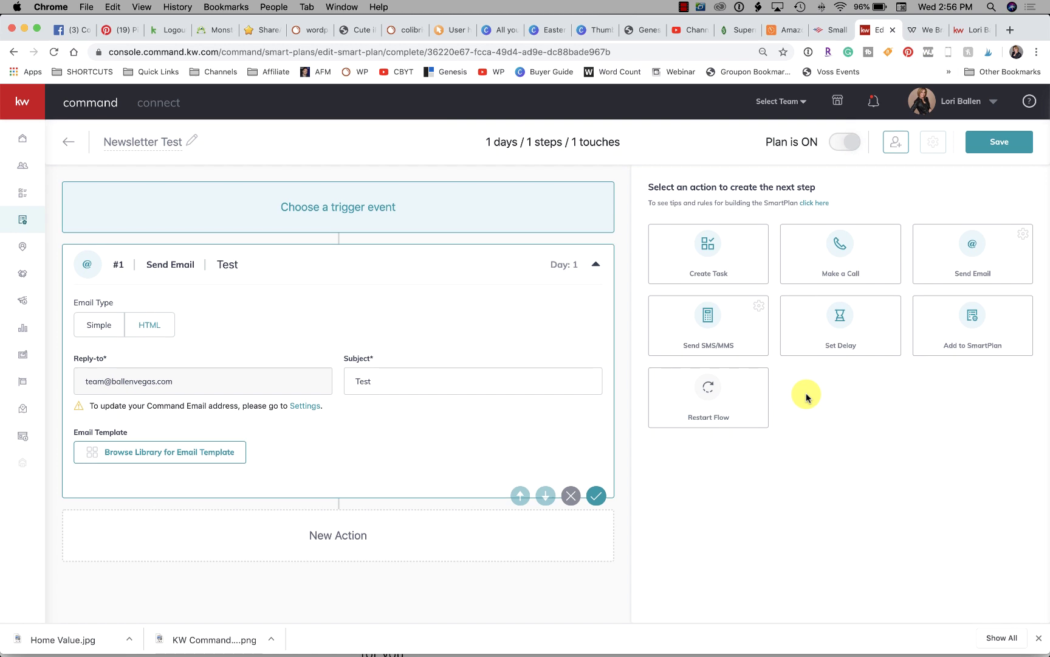
pyautogui.click(920, 32)
pyautogui.click(970, 30)
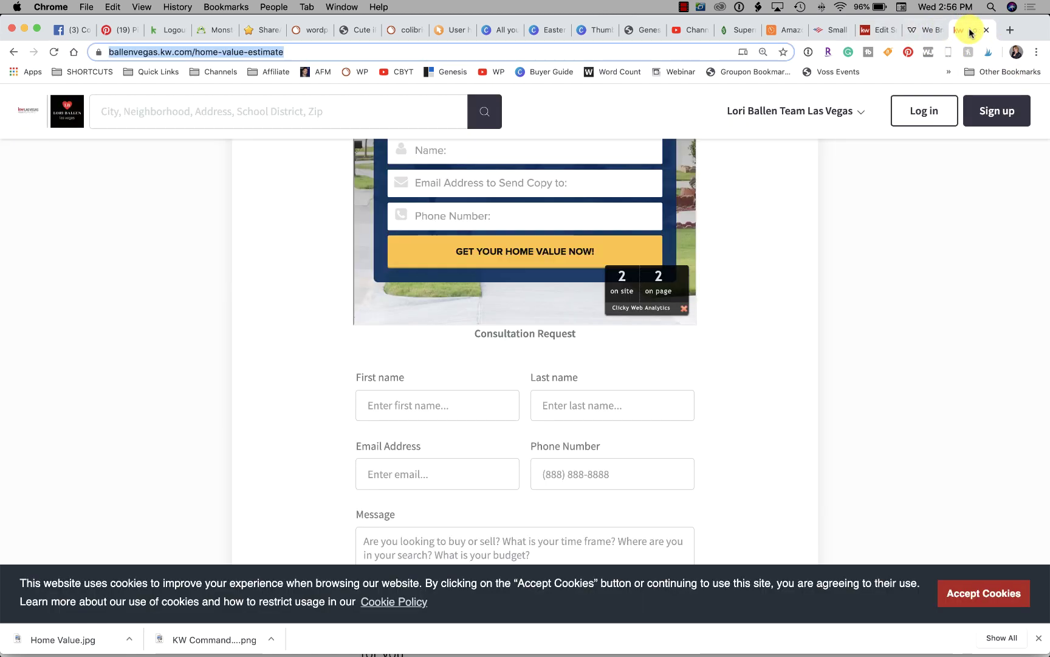
pyautogui.click(818, 33)
pyautogui.click(883, 32)
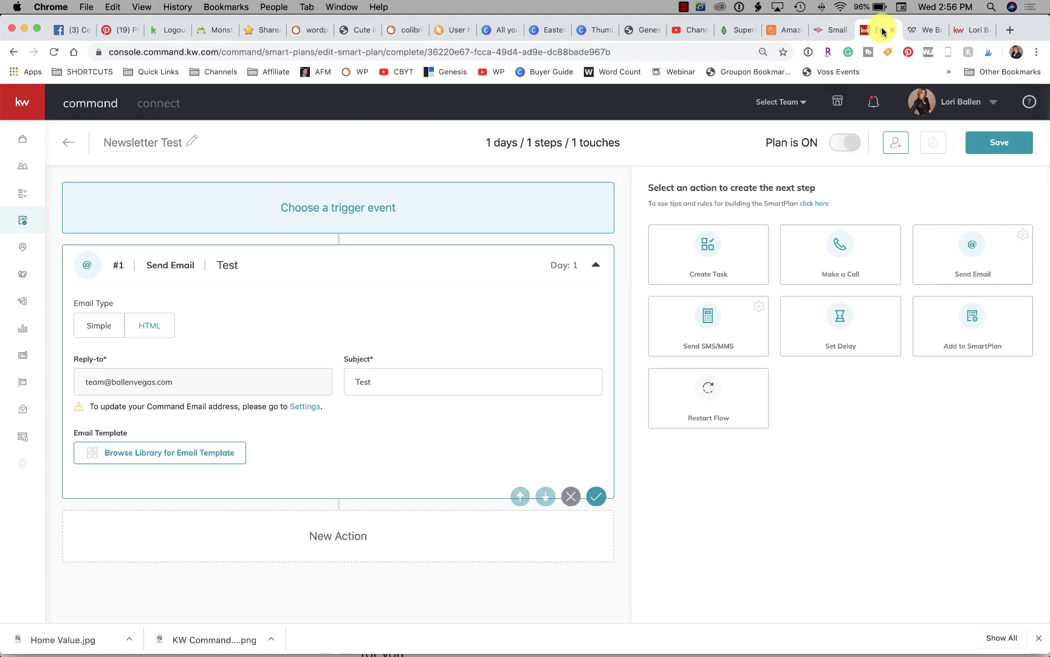